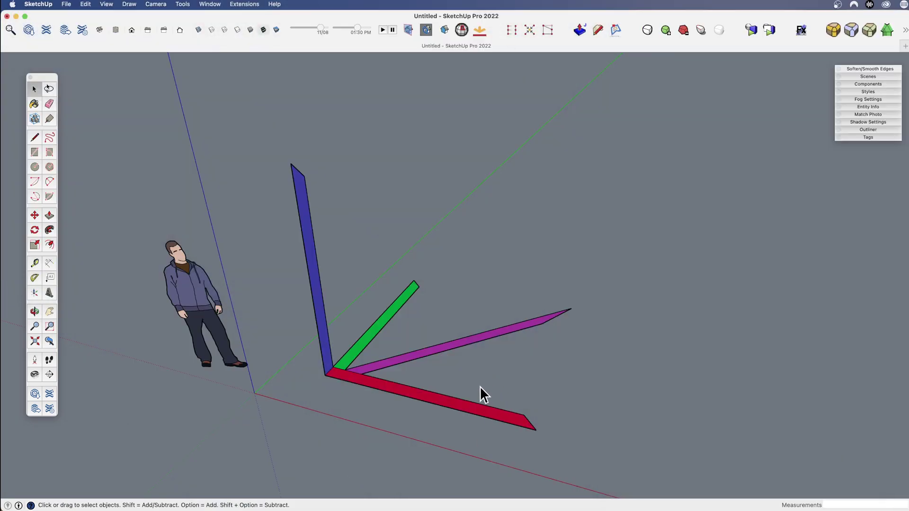
- Try locking a new line's direction to the red, green and blue axes and parallel to the magenta bar
key(l)
click(510, 374)
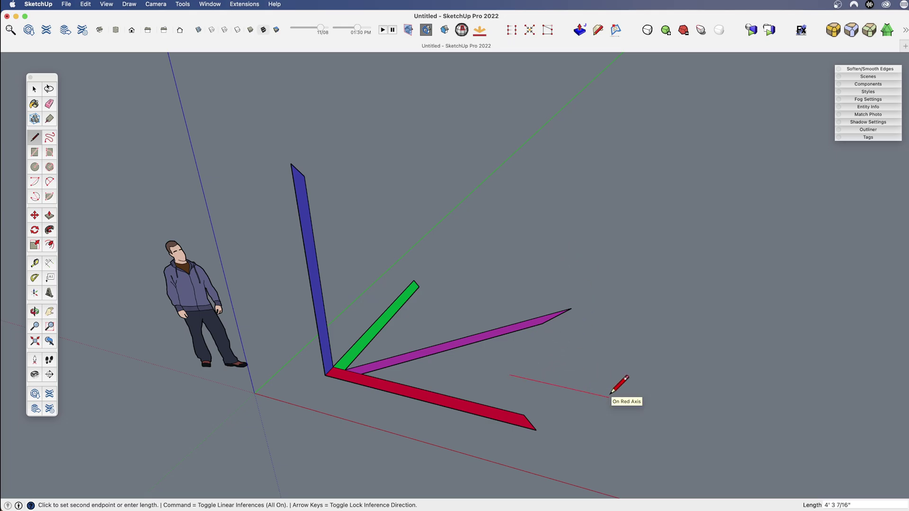
key(shift)
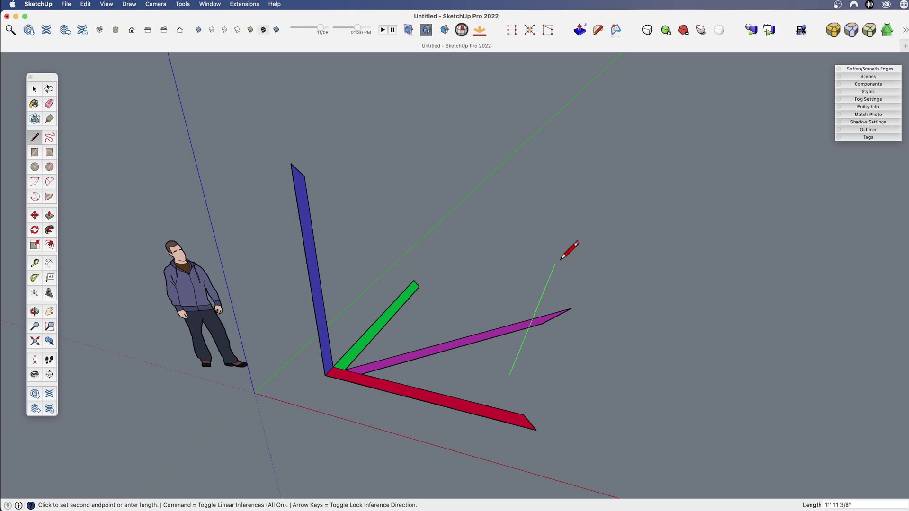
key(shift)
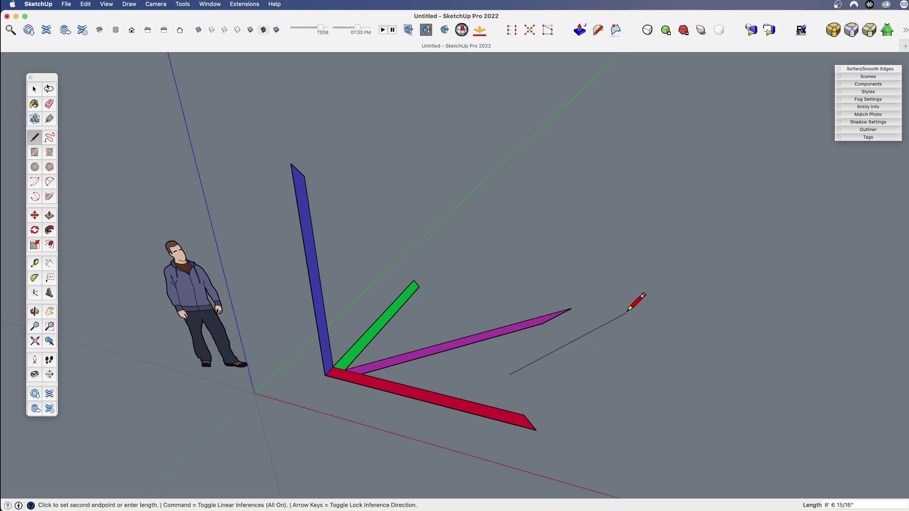
key(Right)
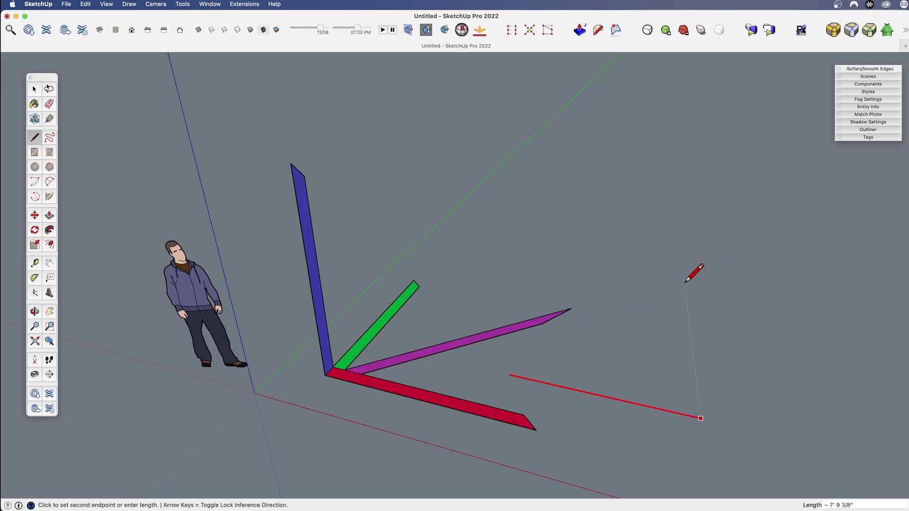
key(Left)
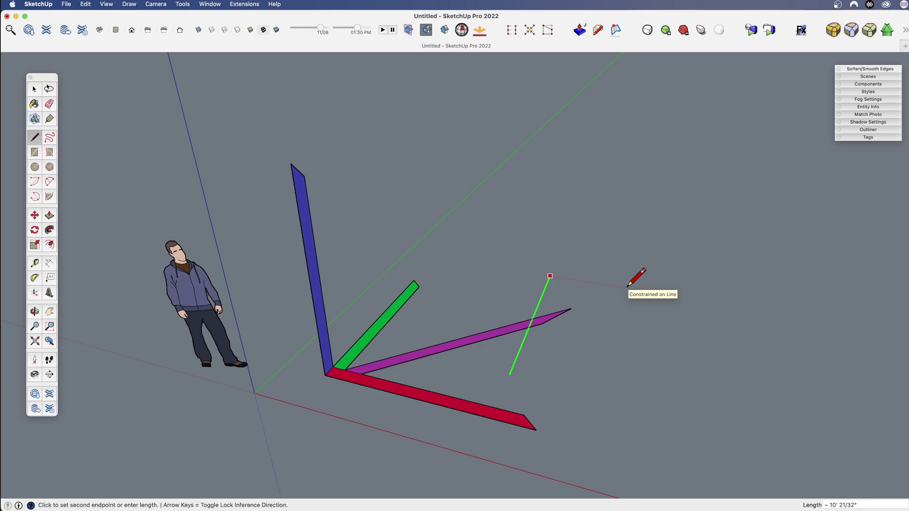
key(Up)
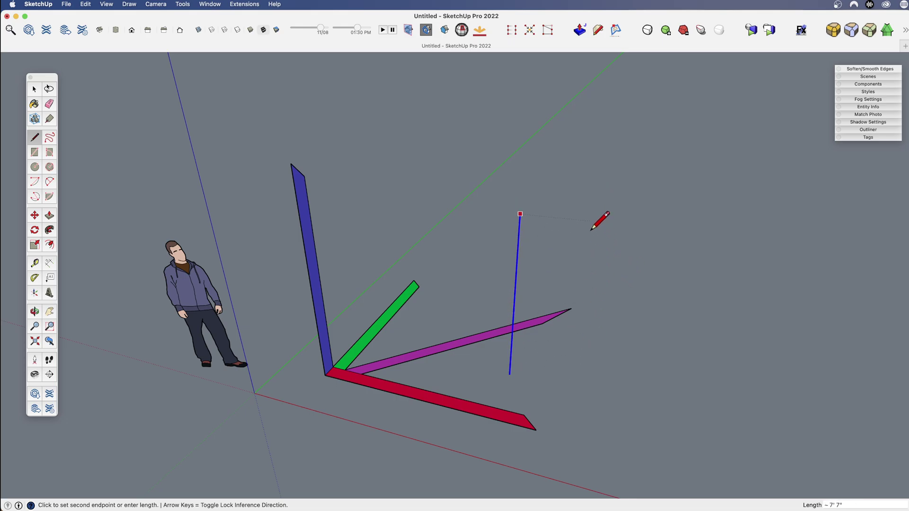
key(Up)
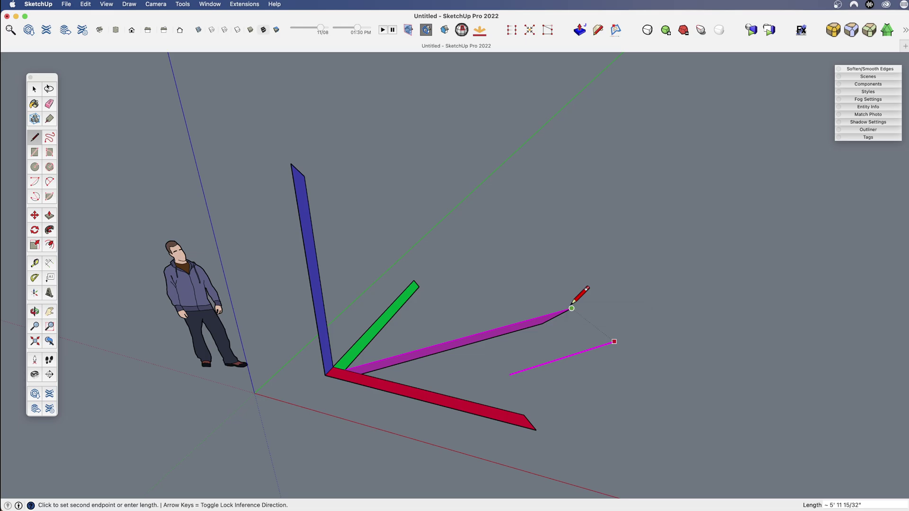
key(Escape)
- Draw four lines fanning out in different directions from one common point in the empty area beside the coloured bars
scroll(542, 362, down, 2)
middle_drag(542, 361, 408, 365)
click(590, 360)
click(592, 327)
click(588, 363)
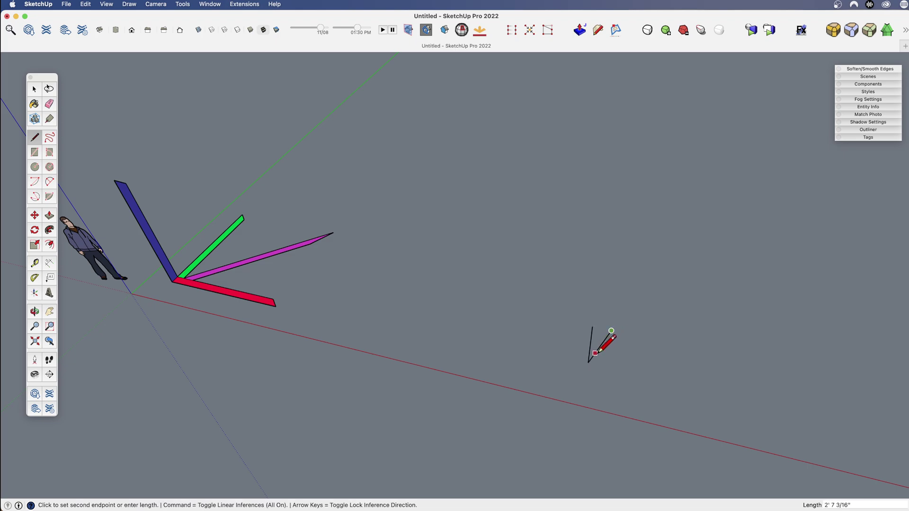
click(588, 363)
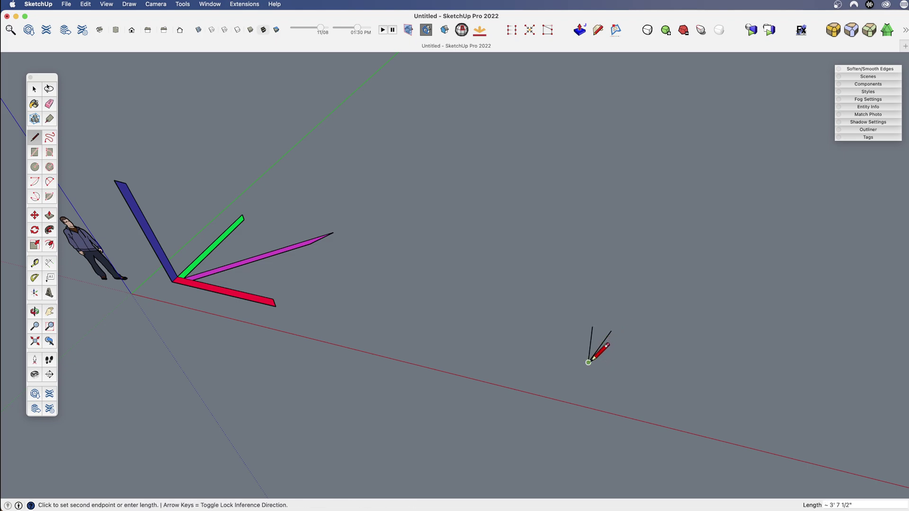
click(647, 338)
click(588, 362)
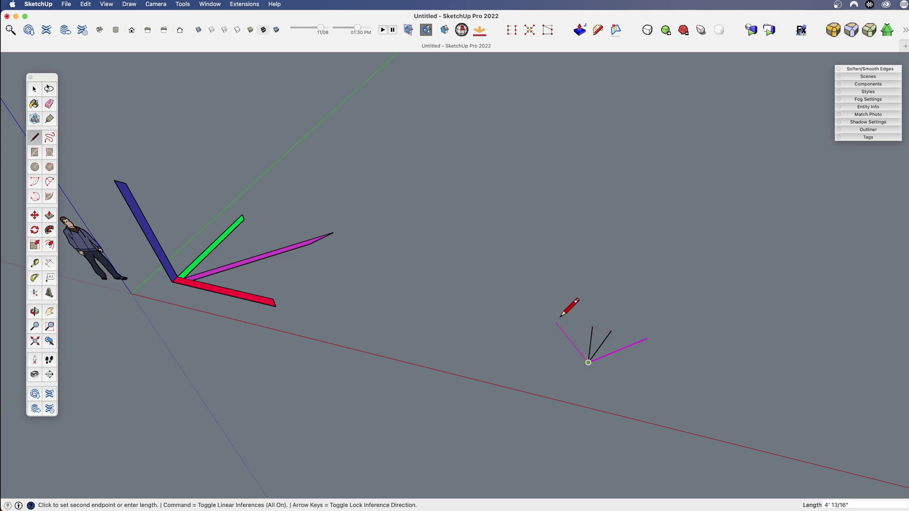
key(Escape)
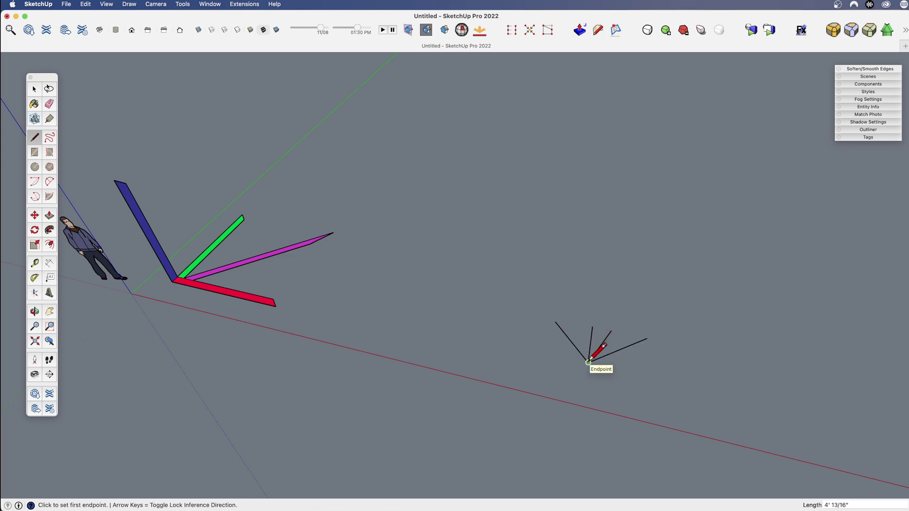
- Group the four fanned lines and place a copy of the group a short distance farther from the coloured bars
scroll(592, 364, down, 3)
key(space)
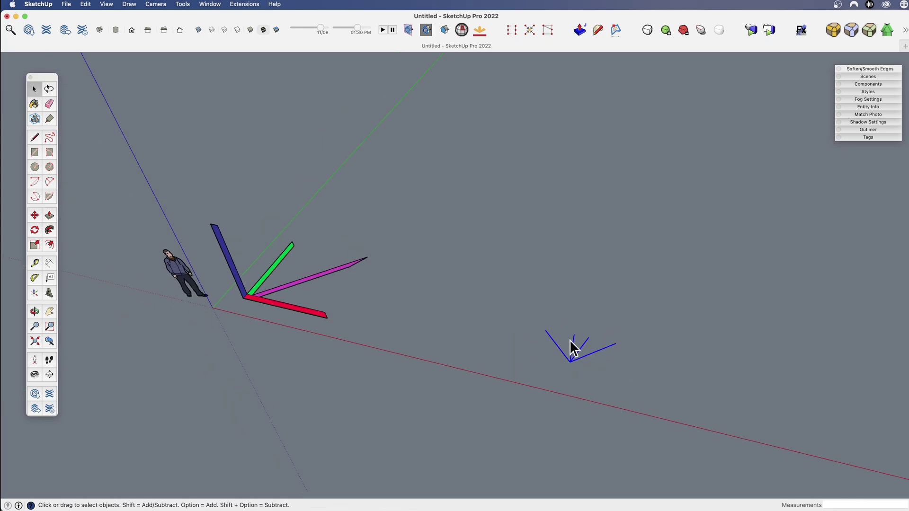
middle_drag(592, 363, 541, 368)
key(m)
click(510, 368)
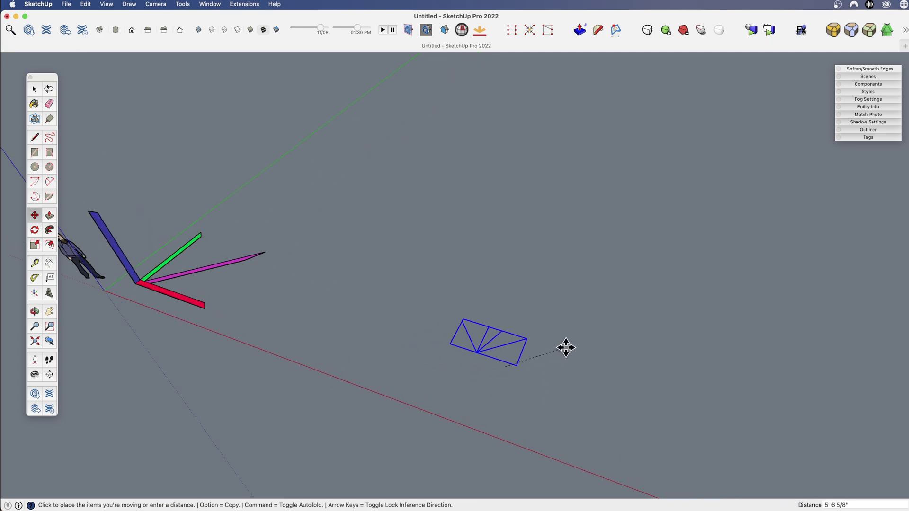
click(669, 294)
- Rotate the copied line group so its edges point in different directions from the original fan
key(q)
click(605, 287)
click(630, 291)
click(629, 240)
- Place a second copy of the fan group opposite the first two and rotate it to another orientation
key(m)
click(681, 289)
click(561, 218)
click(500, 246)
click(568, 222)
click(620, 240)
click(570, 215)
- Draw a line that extends an edge of the original fan, locking its direction and ending it level with an edge of the second fan
middle_drag(539, 273, 578, 272)
drag(578, 272, 549, 290)
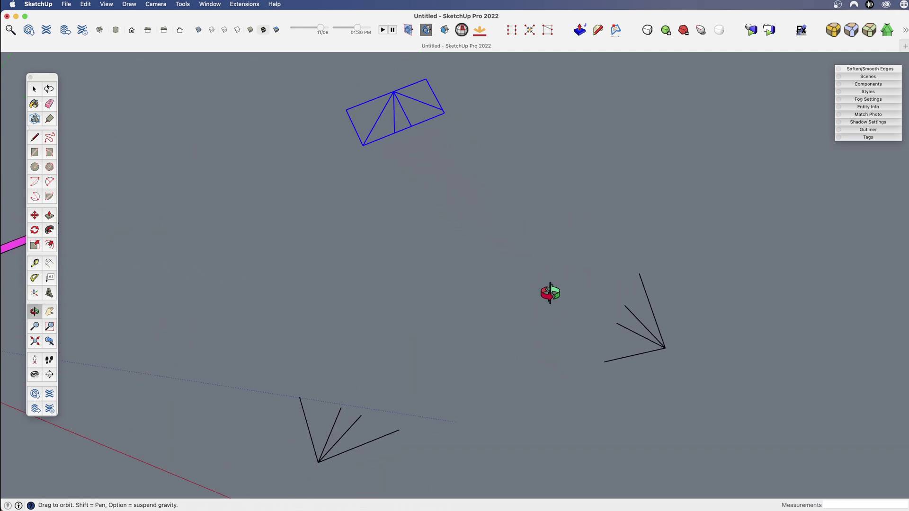
key(l)
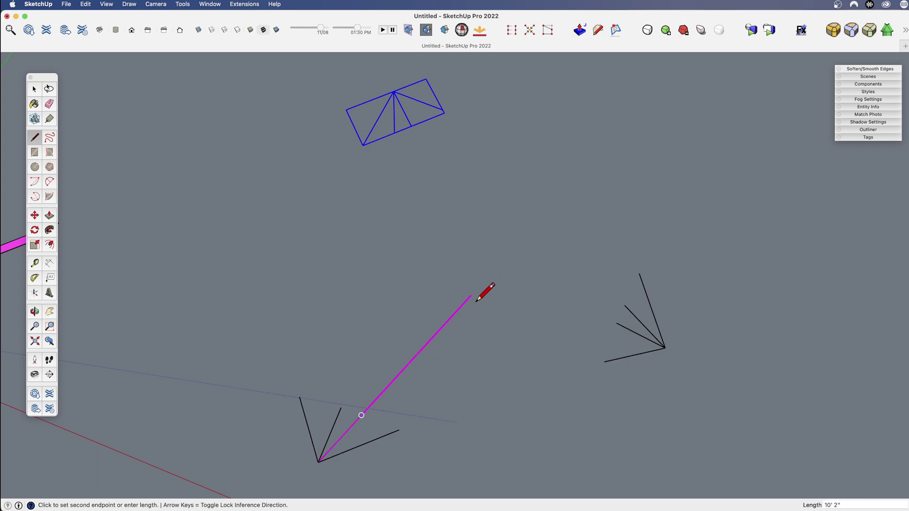
key(Down)
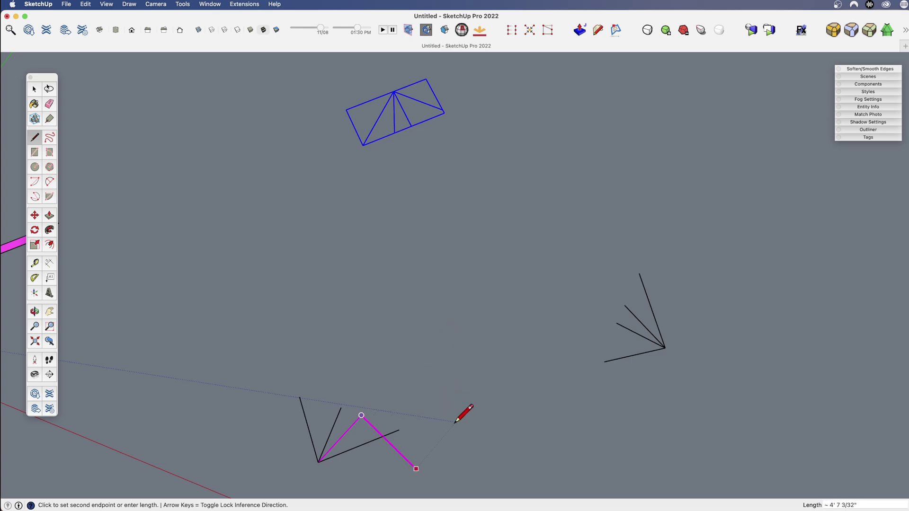
key(Down)
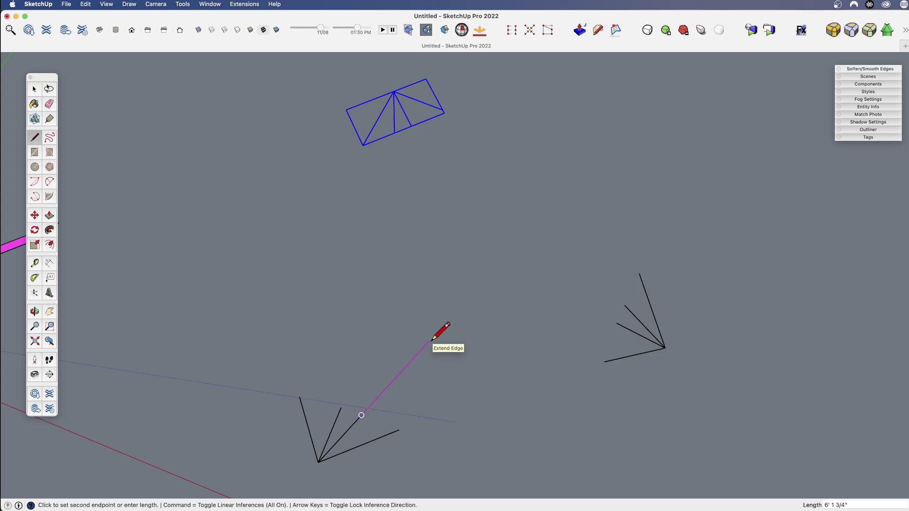
key(shift)
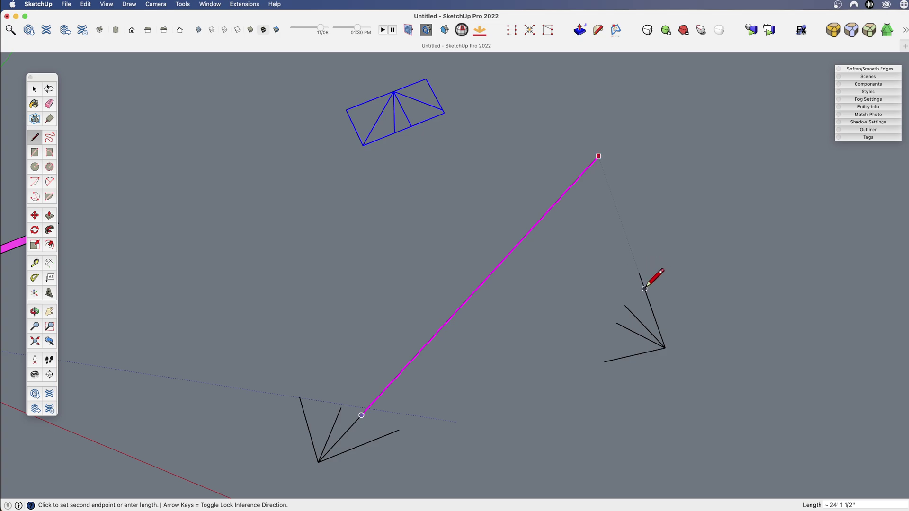
click(628, 329)
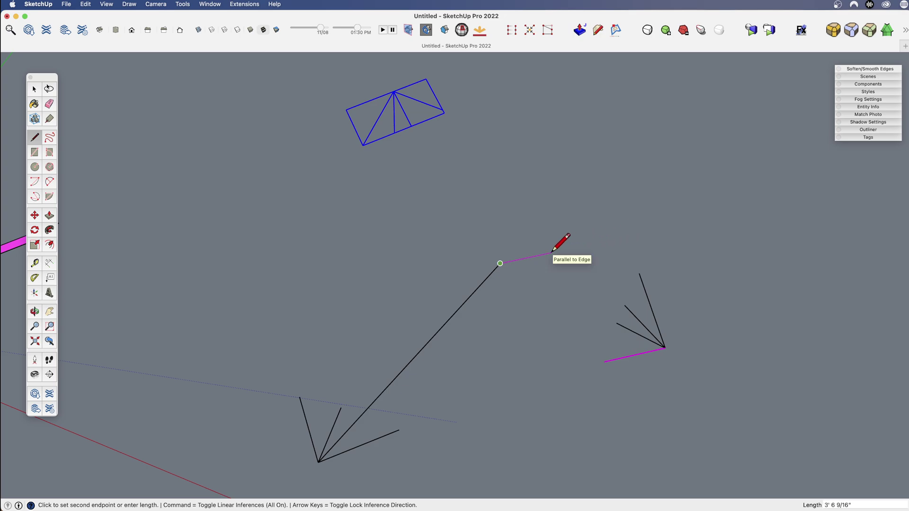
- Continue the line with a segment parallel to a second-fan edge and another parallel to a third-fan edge, ending each by reference to a fan
click(646, 295)
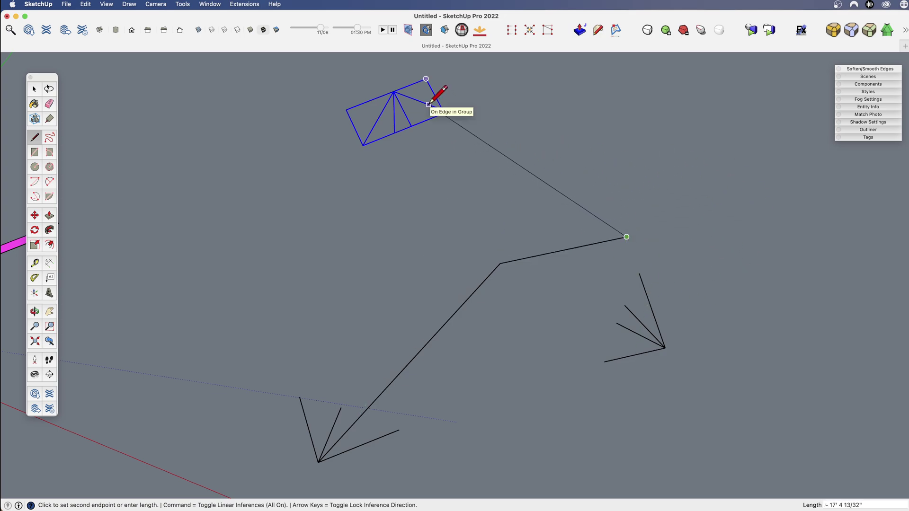
key(Down)
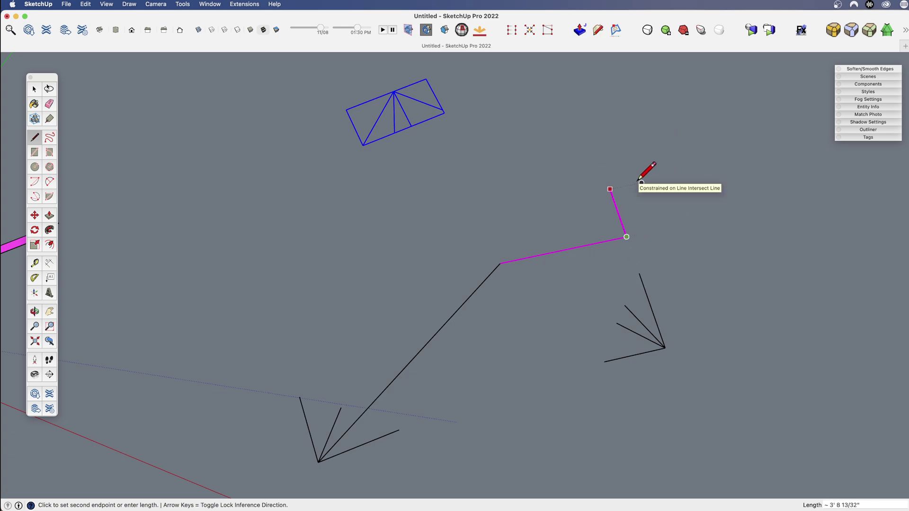
key(Down)
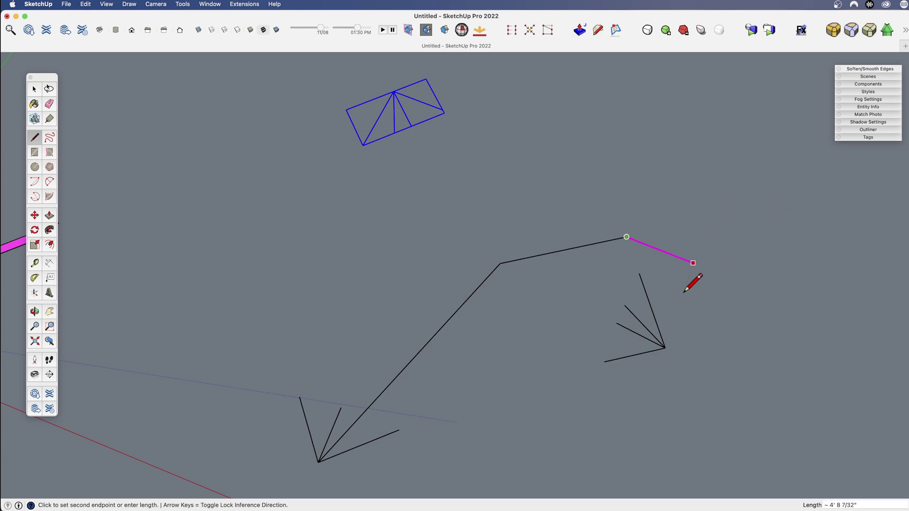
click(394, 121)
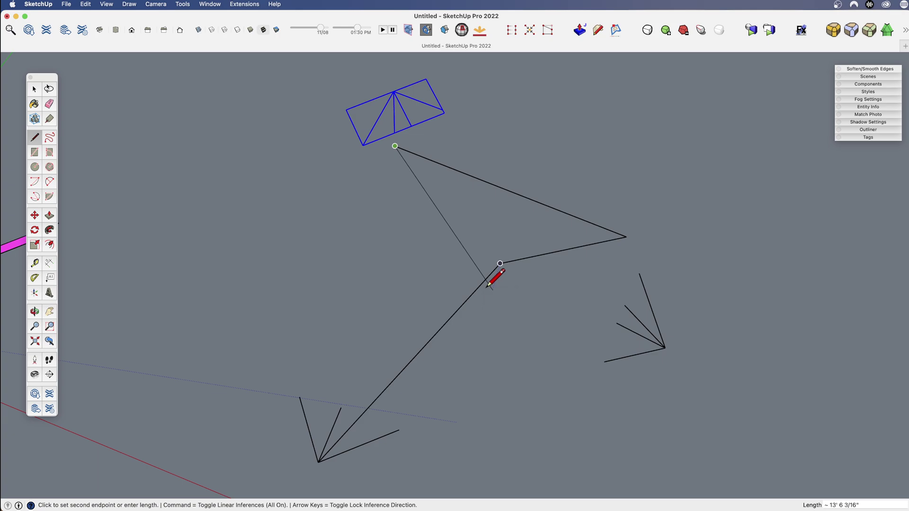
- Erase the connected line segments drawn between the three fan groups
key(e)
mouse_move(491, 283)
mouse_down()
mouse_move(493, 264)
mouse_move(527, 254)
mouse_up()
click(528, 257)
drag(549, 224, 540, 204)
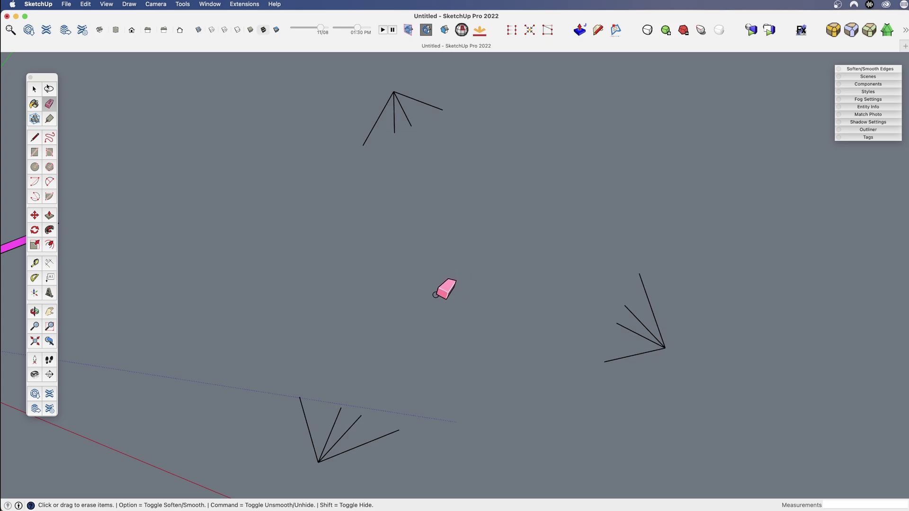
key(l)
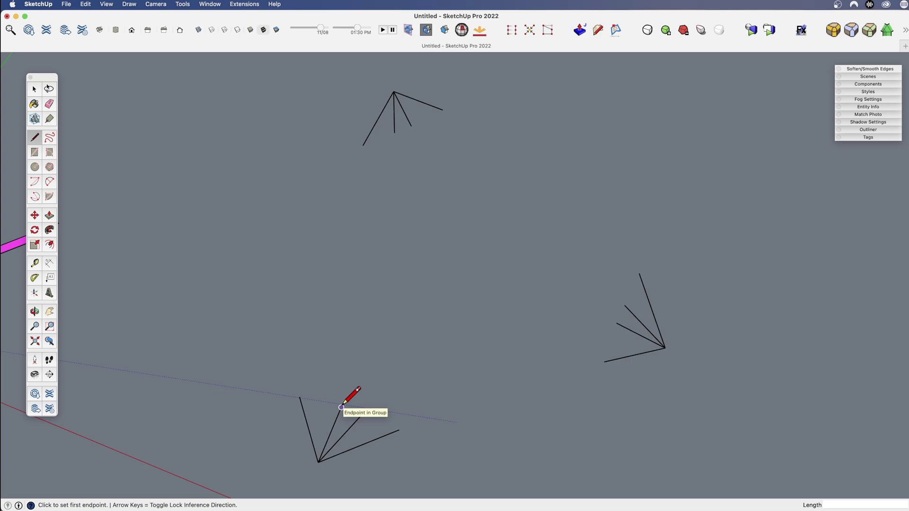
click(341, 406)
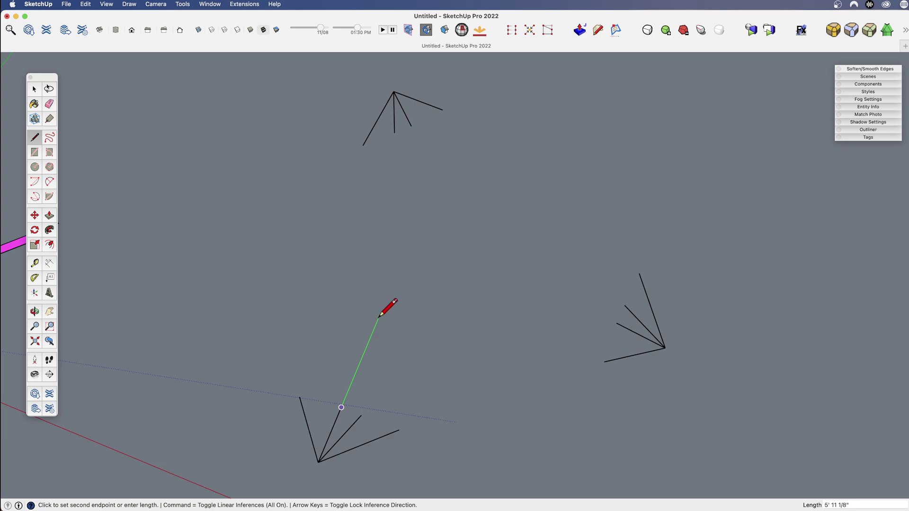
key(shift)
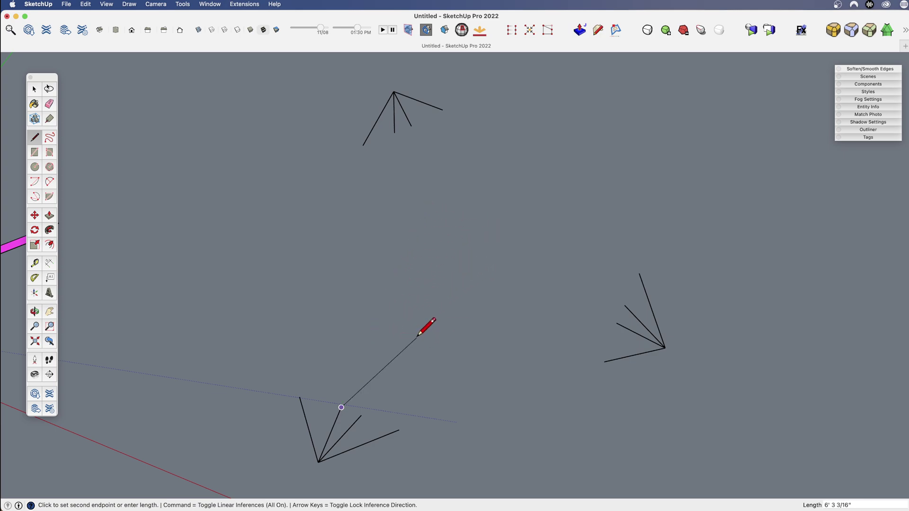
key(Escape)
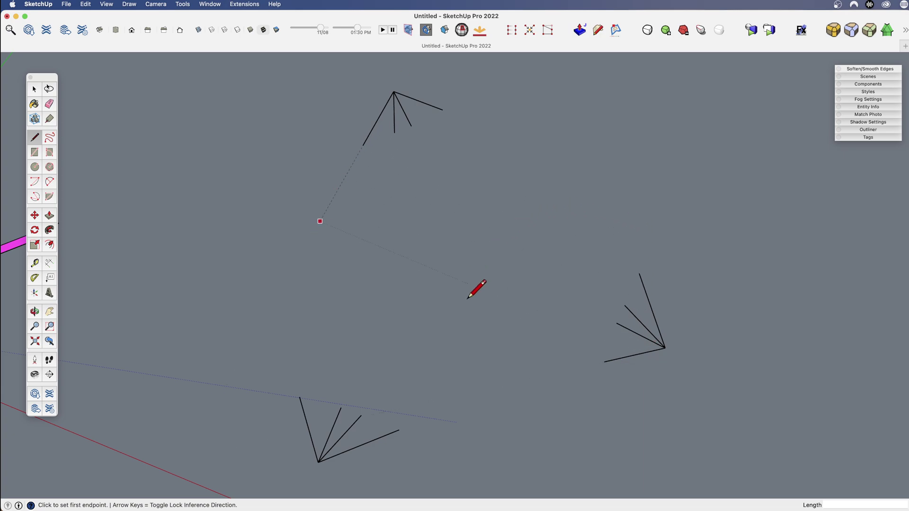
click(614, 359)
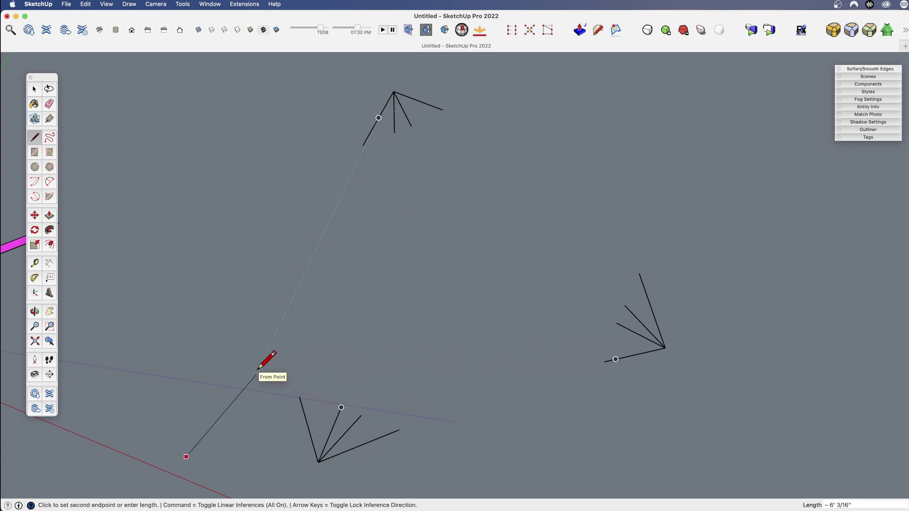
key(Escape)
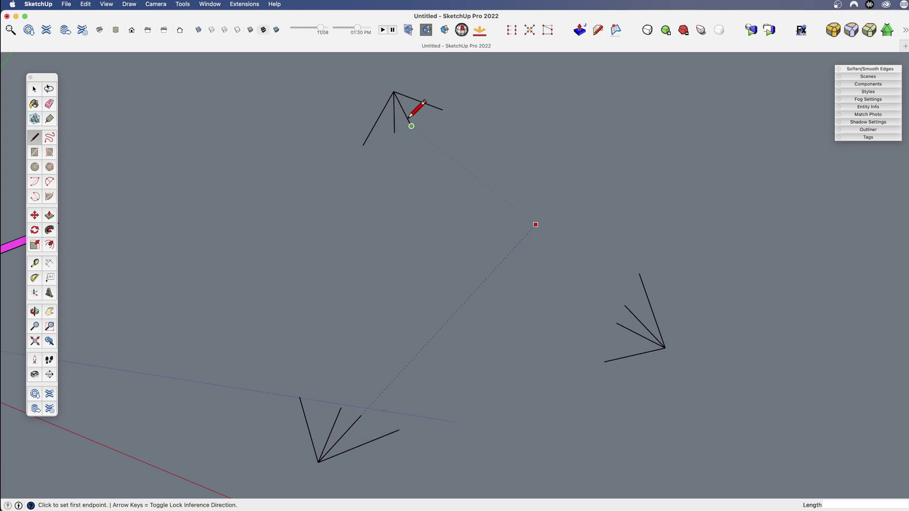
- Draw a line about 10' long from a point between the fans, locked parallel to a third-fan edge and ending level with the original fan
click(488, 277)
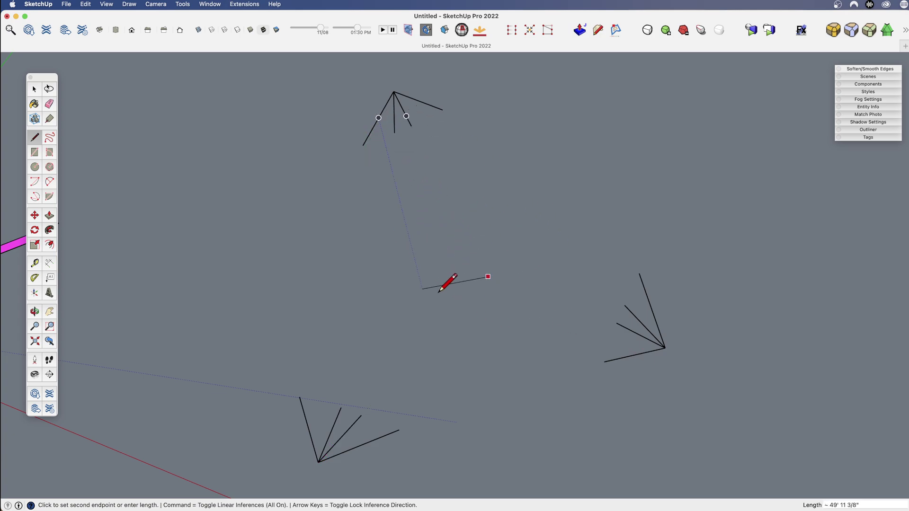
key(shift)
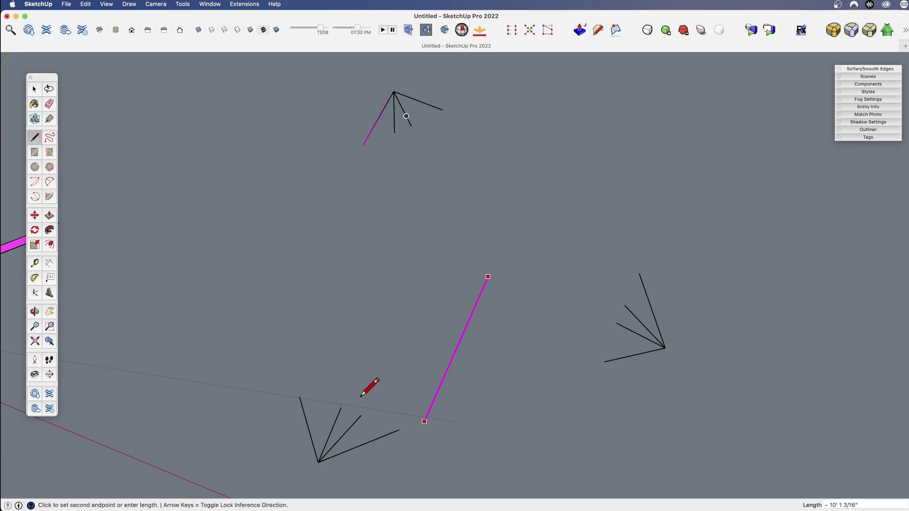
click(379, 437)
key(Escape)
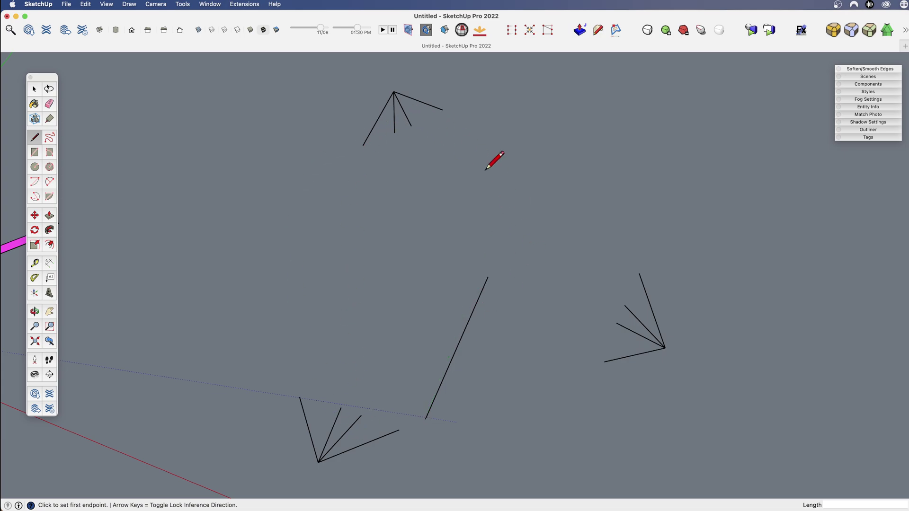
- Draw a large flat rectangle in the empty area away from the fan groups
scroll(377, 248, down, 5)
mouse_move(390, 252)
middle_down()
mouse_move(392, 375)
mouse_move(310, 242)
mouse_move(263, 278)
middle_up()
key(r)
click(399, 339)
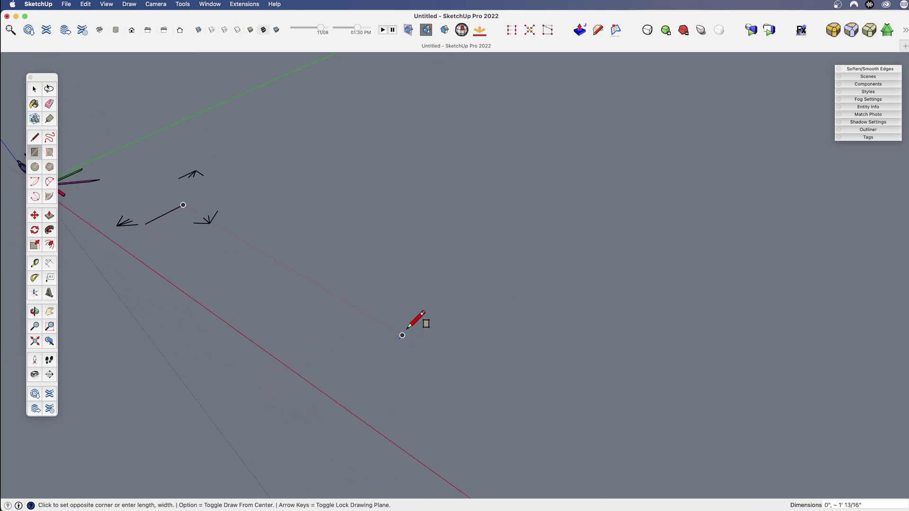
click(610, 235)
- Extrude the flat rectangle upward into a tall box with Push/Pull
key(p)
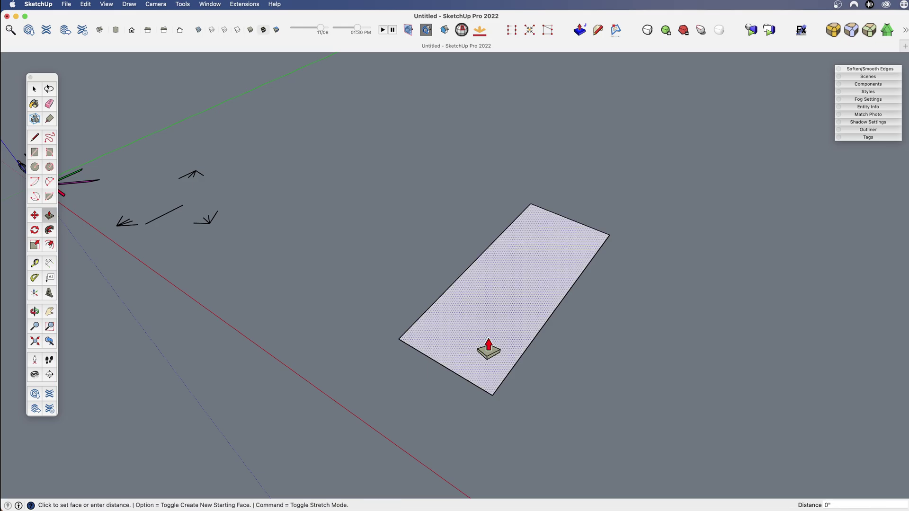
drag(488, 349, 478, 270)
shift+middle_drag(492, 334, 490, 337)
- Draw a rectangle about 29'2" by 16'5" along the base of the box's long side and extrude it outward about 15'5"
key(r)
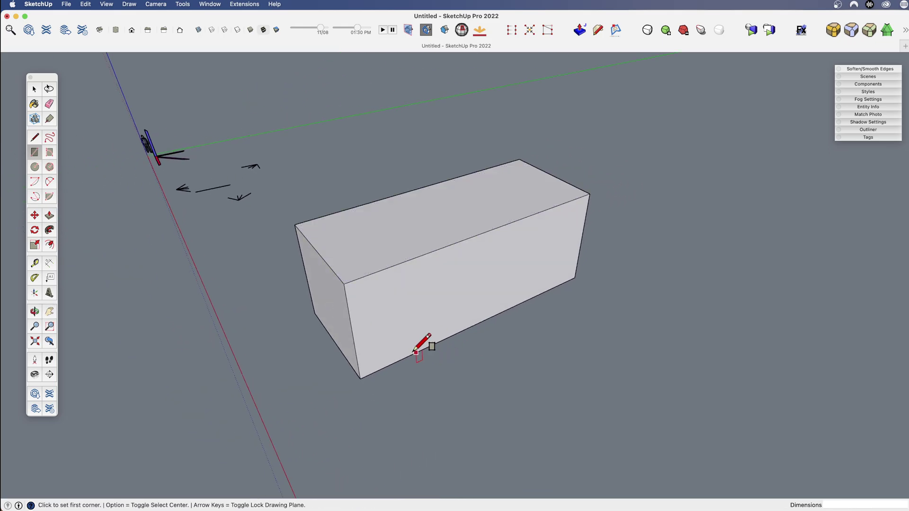
click(416, 353)
click(540, 232)
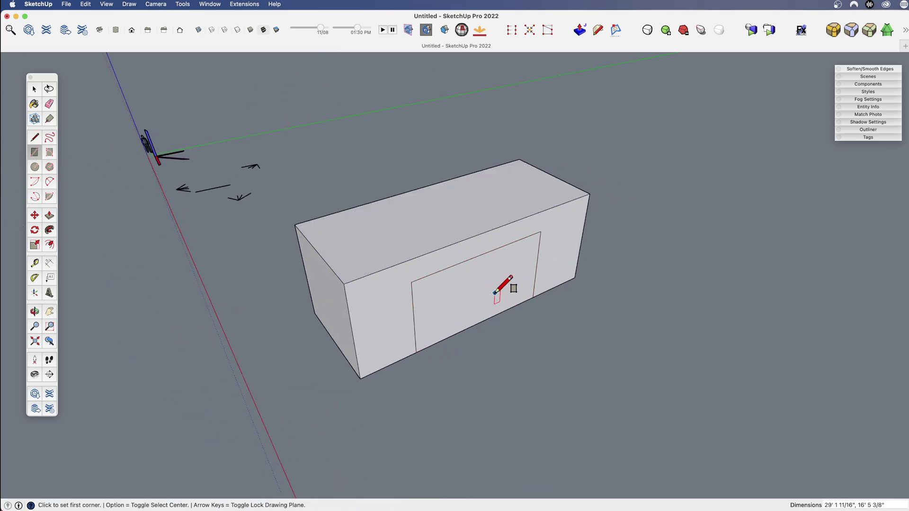
key(p)
click(481, 308)
click(518, 352)
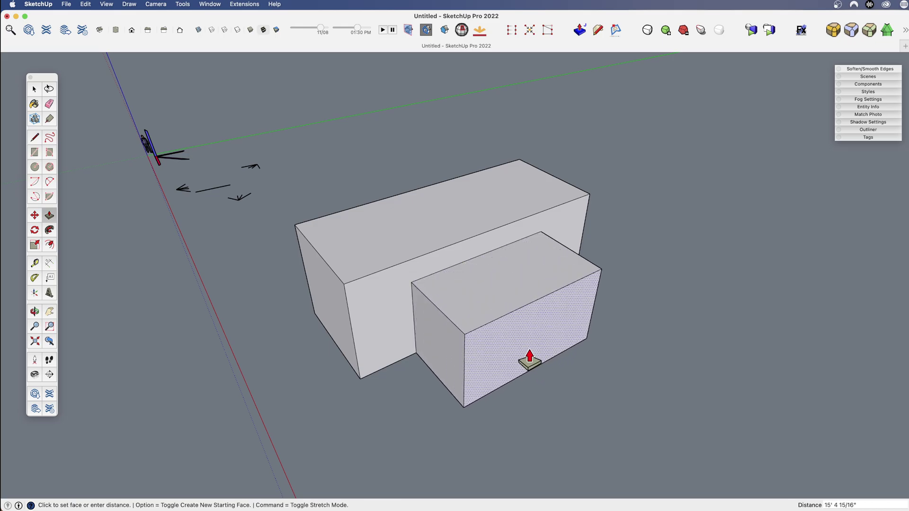
middle_drag(412, 351, 523, 371)
- Draw a centre line about 53'3" long across the main box's top, joining the midpoints of its short edges
key(l)
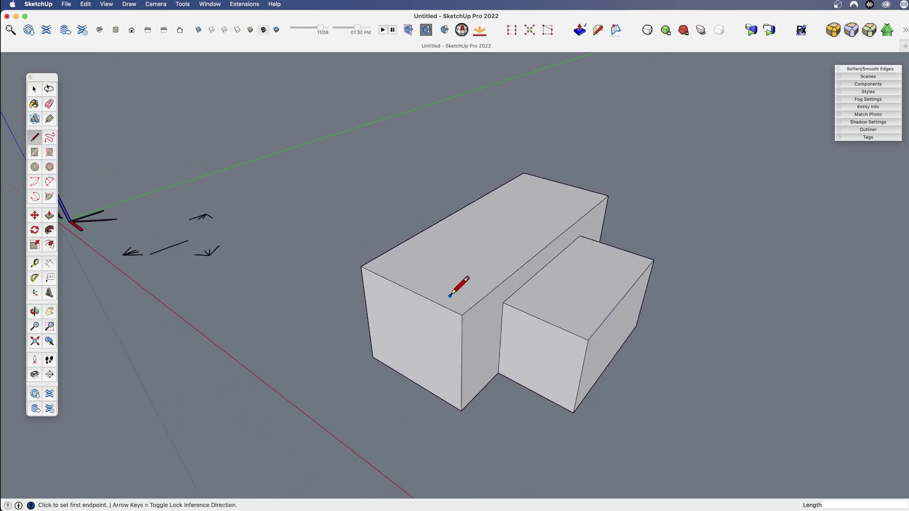
click(408, 289)
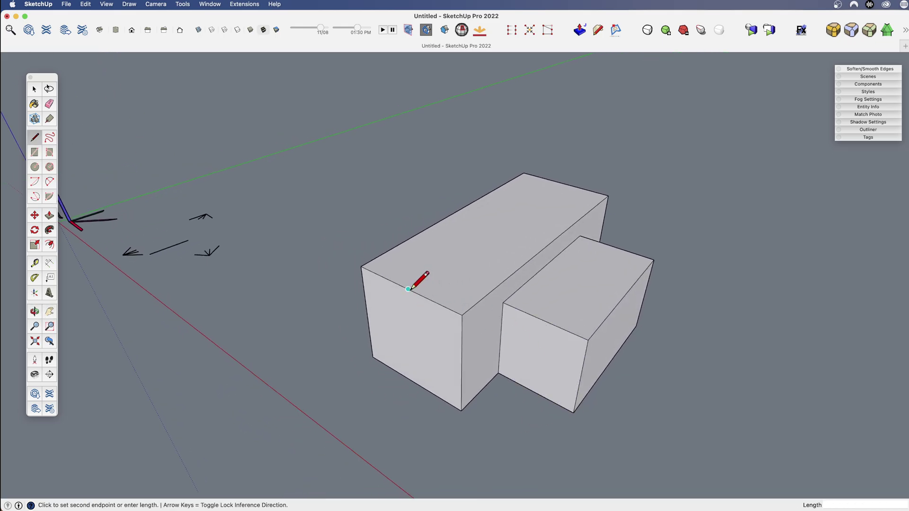
click(564, 184)
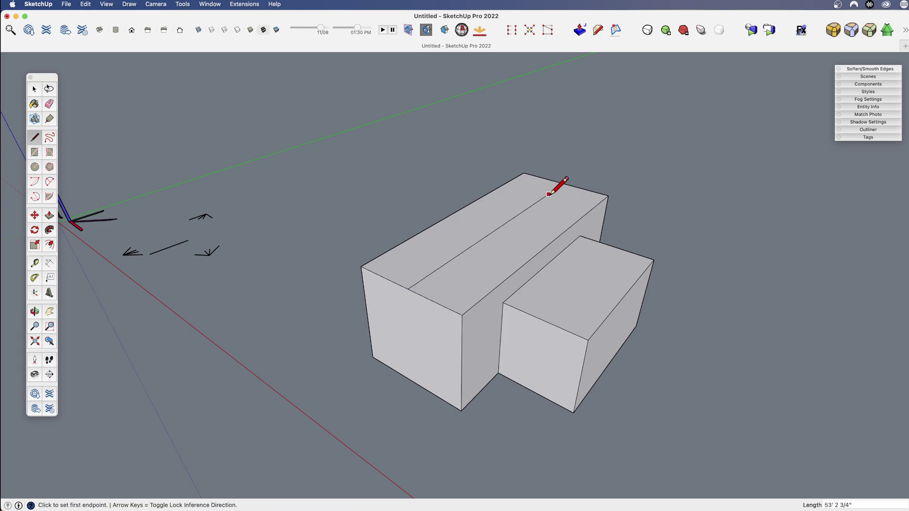
- Move the centre line straight up along the blue axis to form a gable roof on the main box
key(space)
click(549, 197)
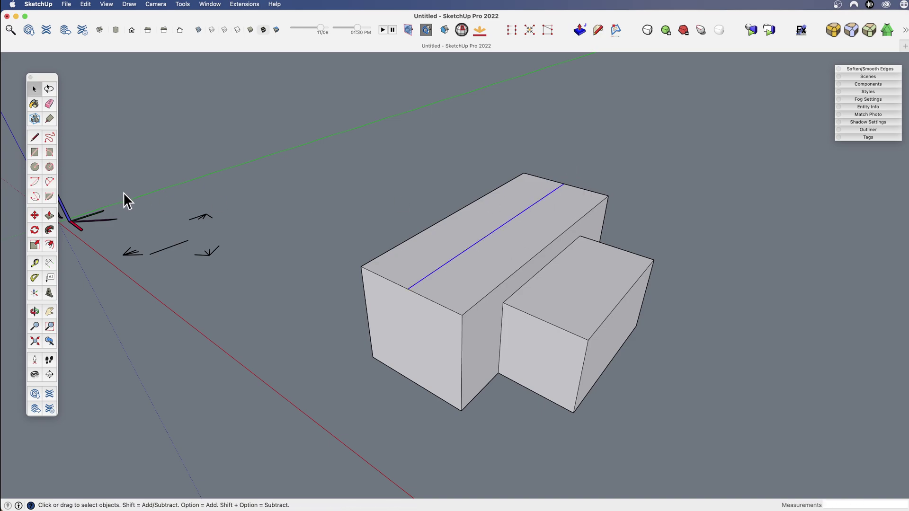
key(m)
click(564, 184)
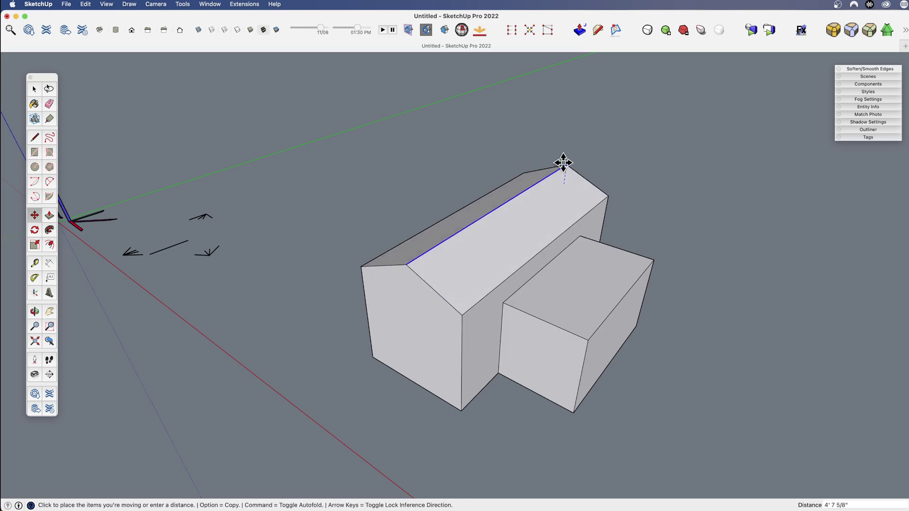
click(564, 151)
middle_drag(465, 272, 571, 248)
key(space)
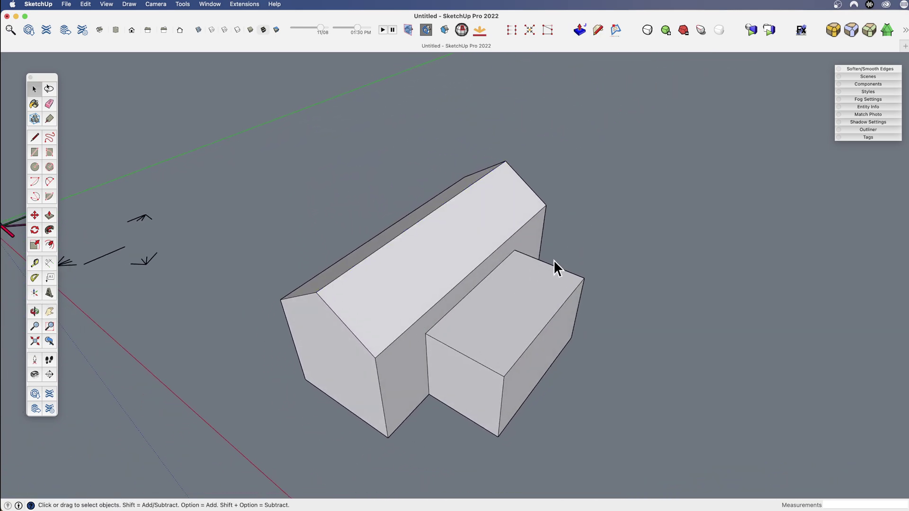
- Draw a line about 8'1" long from the main eave to the smaller block's near top edge, locked parallel to the gable's sloped edge
middle_drag(474, 323, 492, 232)
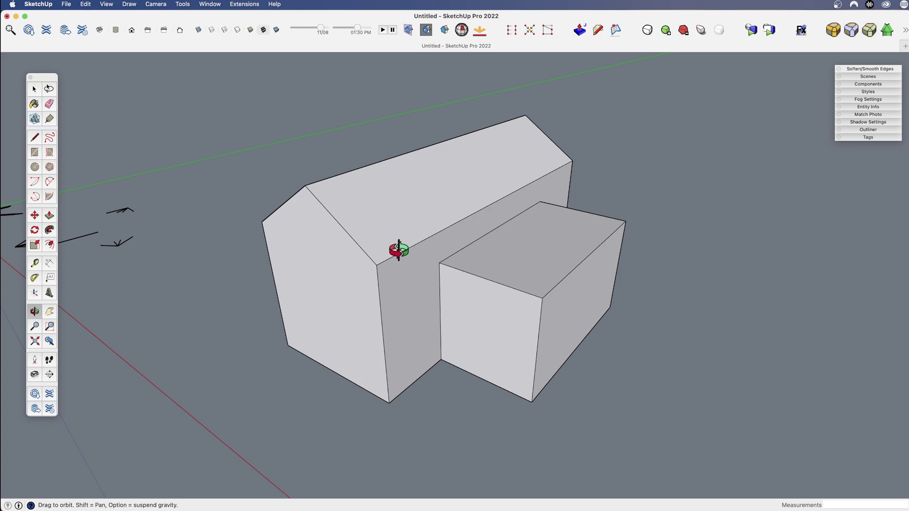
middle_drag(442, 239, 406, 237)
drag(405, 237, 404, 248)
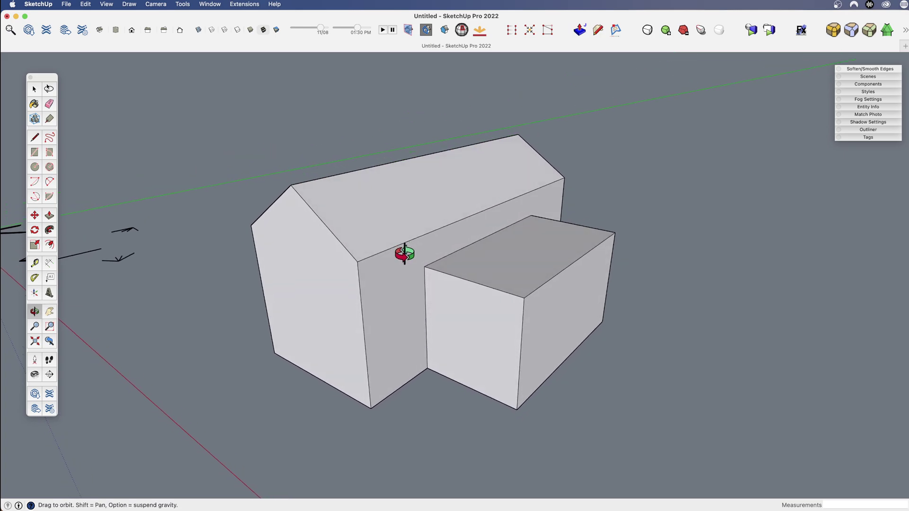
key(l)
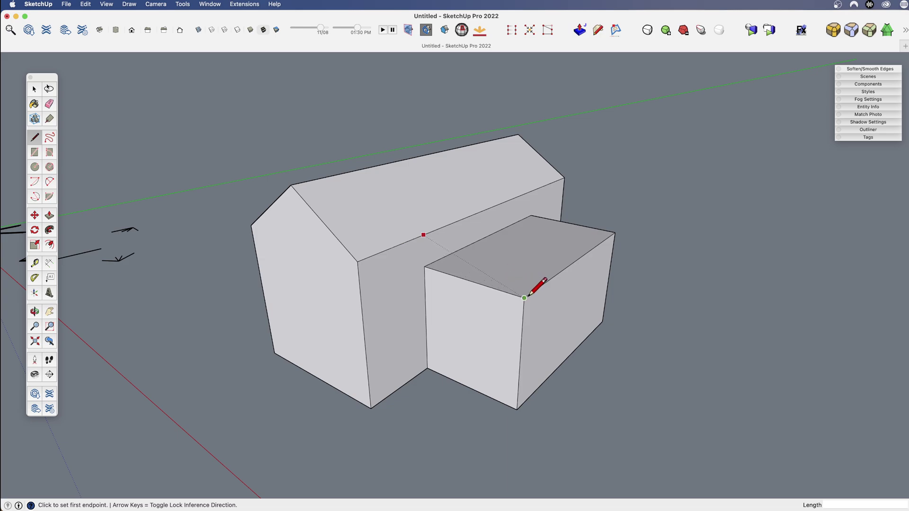
click(483, 322)
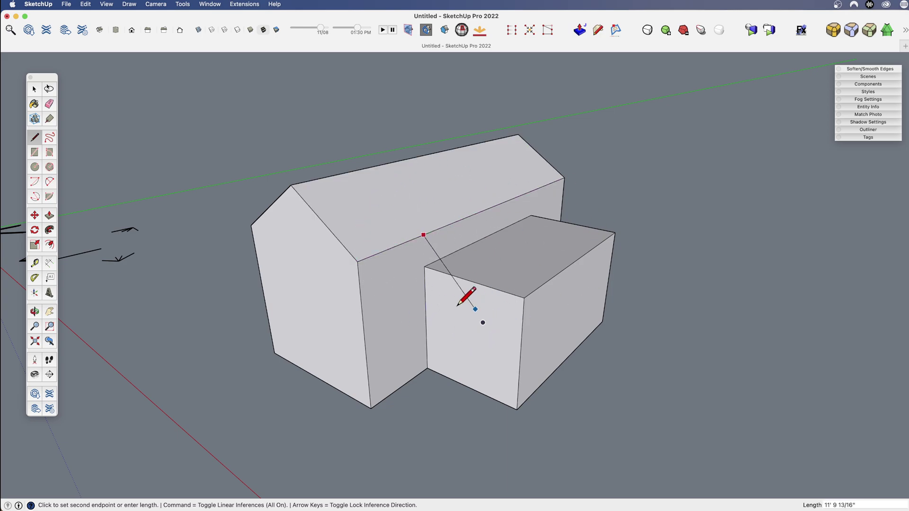
middle_drag(619, 385, 471, 279)
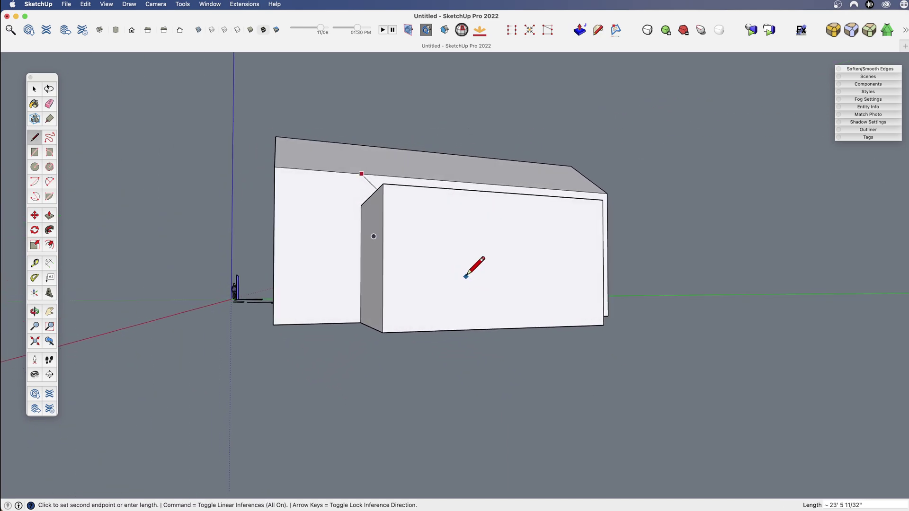
middle_drag(467, 375, 410, 391)
middle_drag(333, 403, 497, 451)
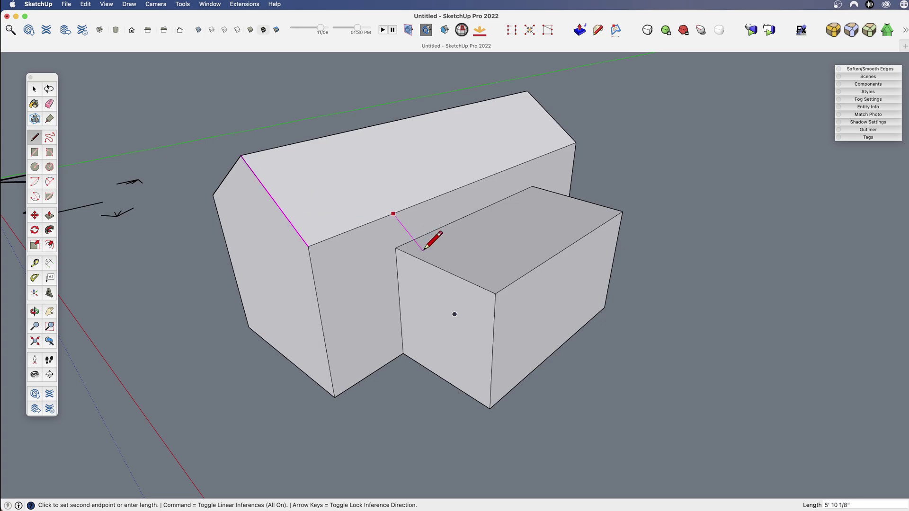
key(shift)
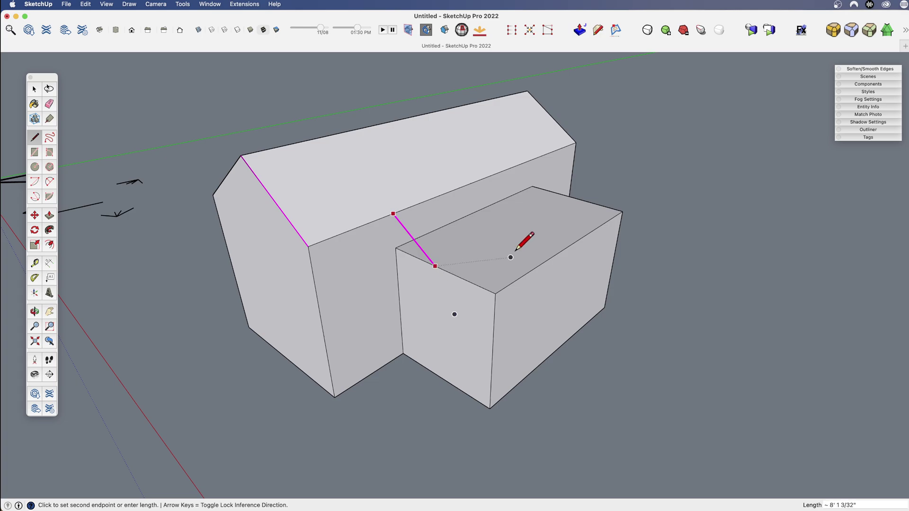
shift+click(486, 249)
key(Escape)
- Draw vertical lines from the smaller block's two top corners at the main wall up to the main roof's eave
click(396, 247)
click(393, 214)
click(532, 186)
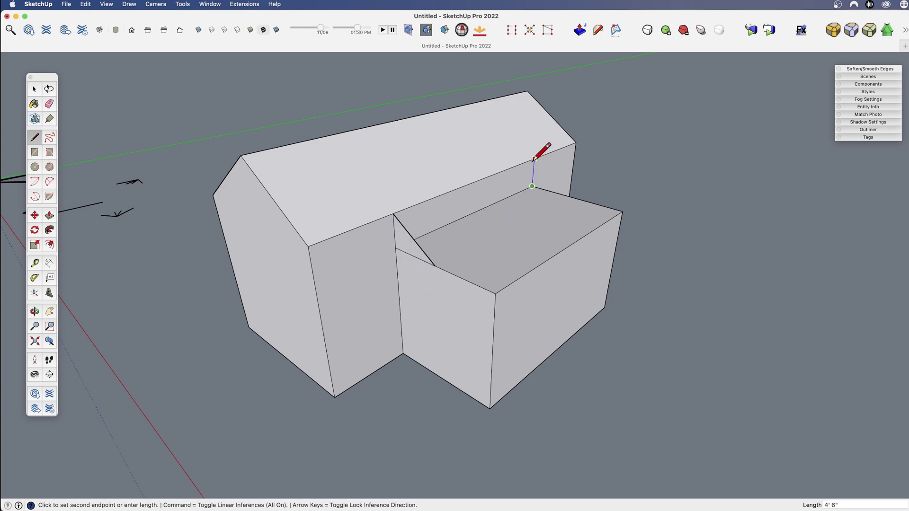
click(534, 159)
- Draw a matching line parallel to the far gable edge down to the smaller block, and connect the lower ends of both sloped lines
click(534, 159)
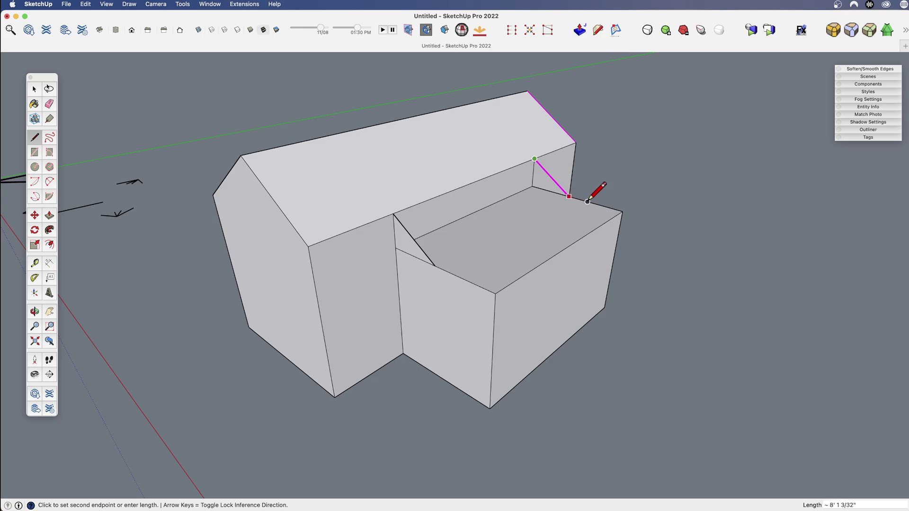
click(570, 195)
click(568, 195)
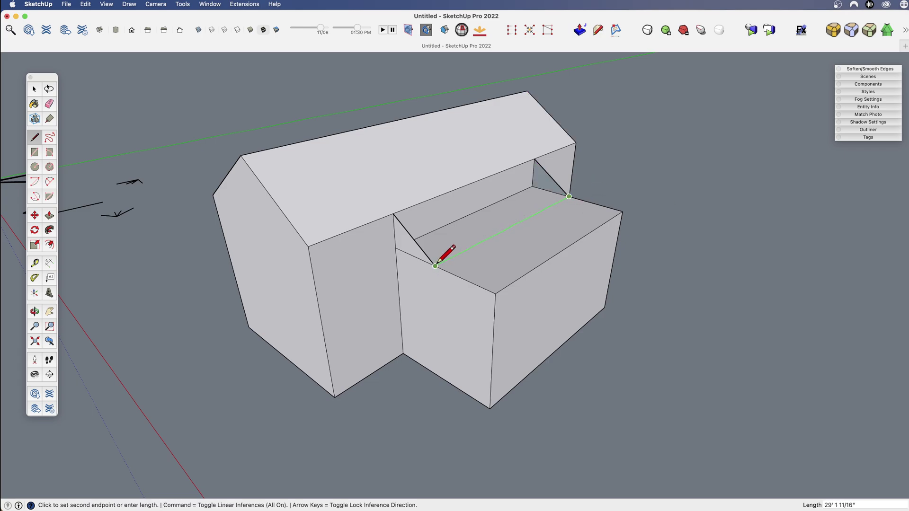
click(434, 264)
mouse_move(471, 353)
middle_down()
mouse_move(470, 360)
mouse_move(300, 290)
mouse_move(375, 265)
mouse_move(466, 334)
mouse_move(452, 279)
middle_up()
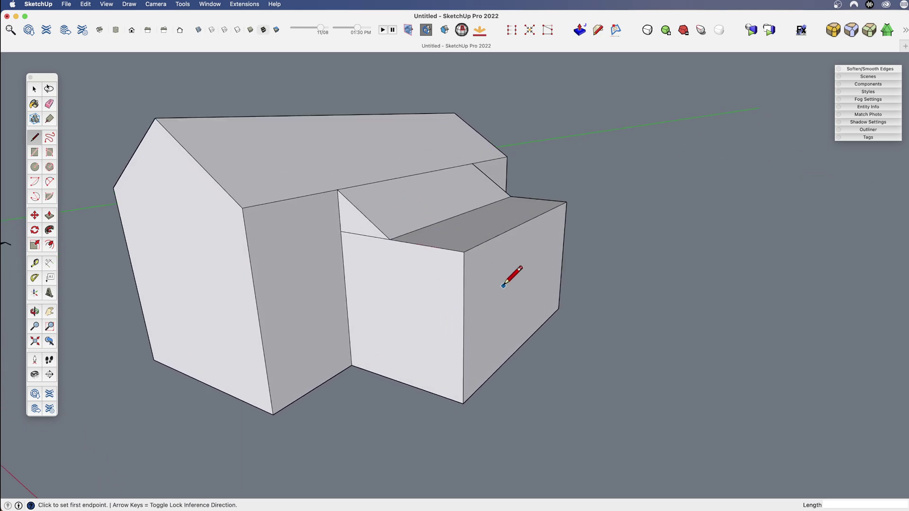
- Try to continue the near sloped line about 10'5" down to the smaller block's outer vertical edge, locked to the same slope
click(389, 239)
key(shift)
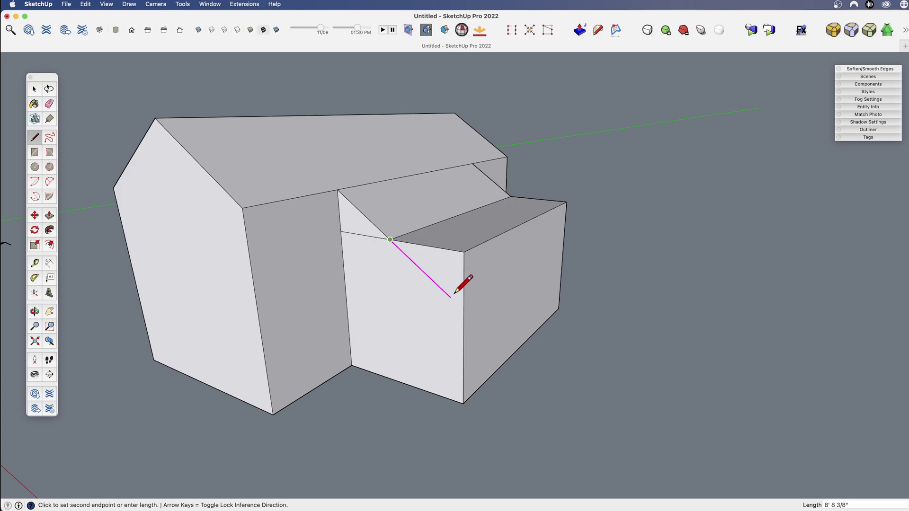
click(463, 306)
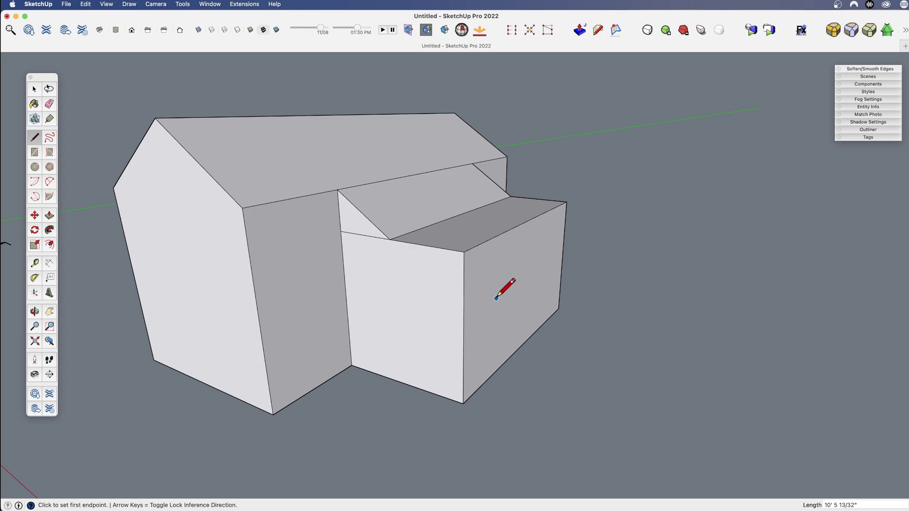
- Move the smaller block's outer top edge vertically down until its roof face lines up with the sloped face from the eave
middle_drag(496, 299, 510, 286)
key(space)
click(488, 247)
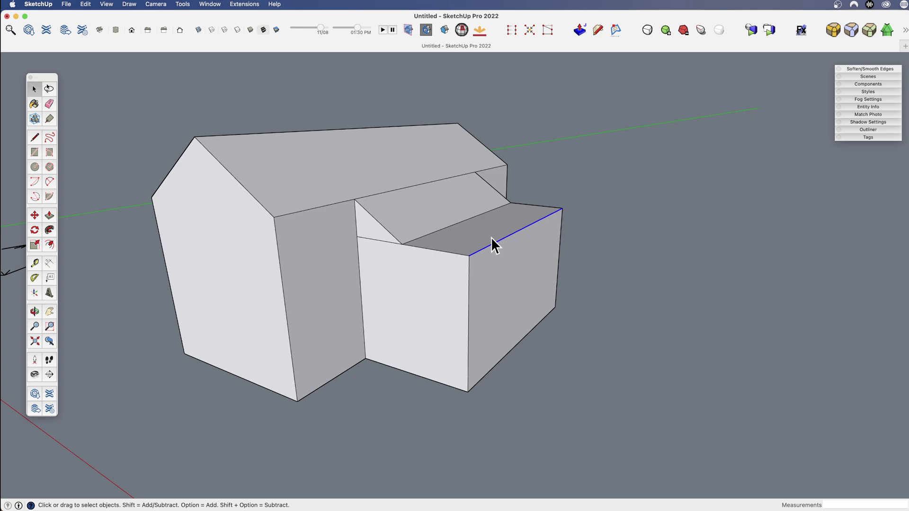
click(35, 216)
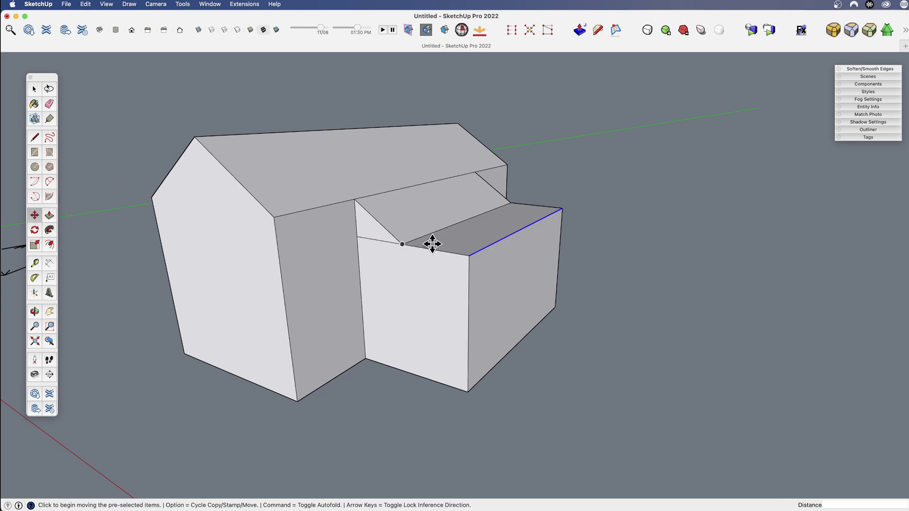
click(469, 256)
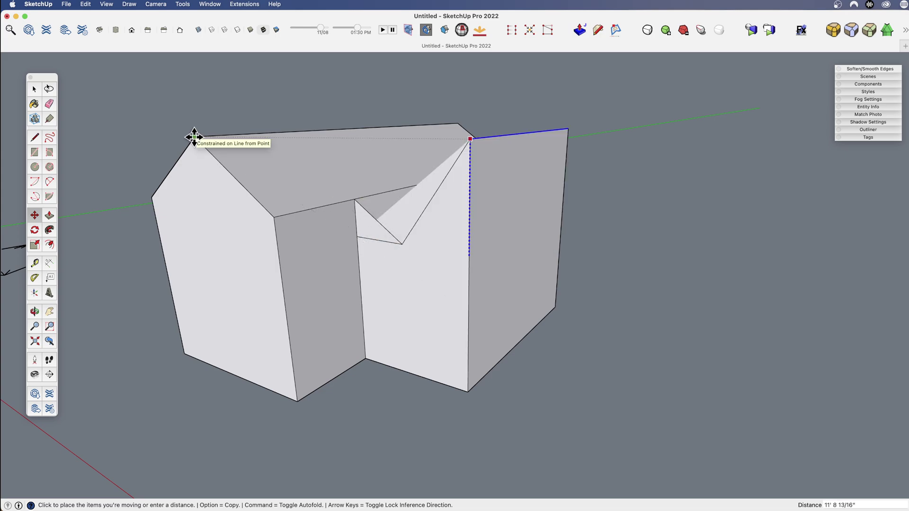
click(385, 162)
middle_drag(465, 376, 456, 425)
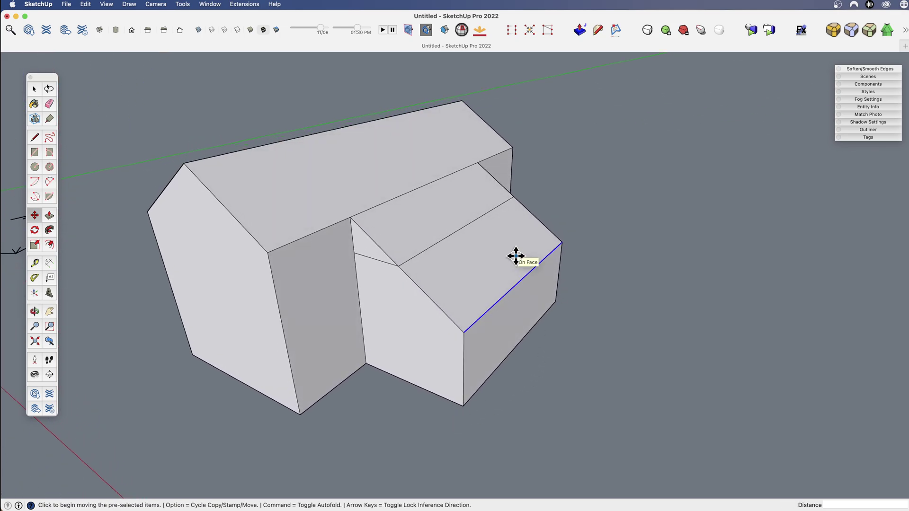
- Undo the edge move and the shed roof lines on the smaller block, and clear the selection
key(super+z)
key(super+z)
key(super+z)
key(super+z)
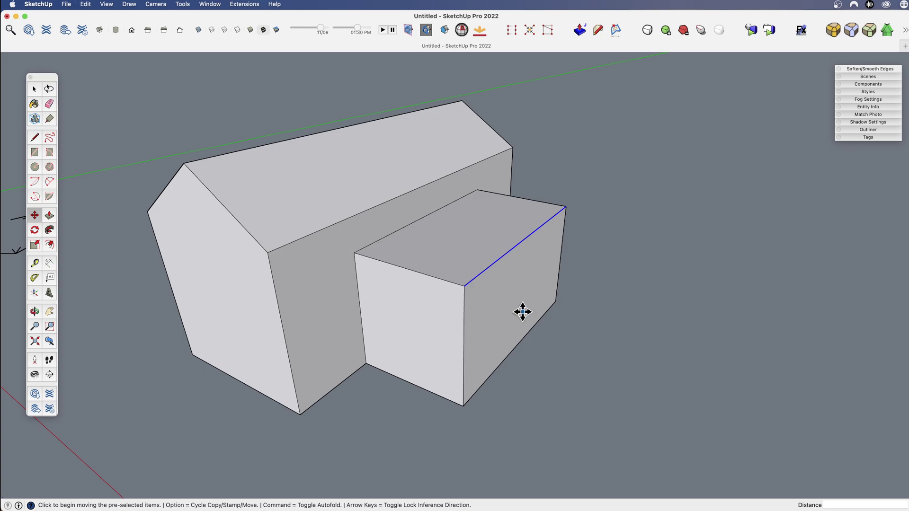
key(space)
click(580, 298)
- Copy the main gable's near sloped edge to the eave above the smaller block's near corner and erase the part past its top edge
middle_drag(581, 299, 531, 264)
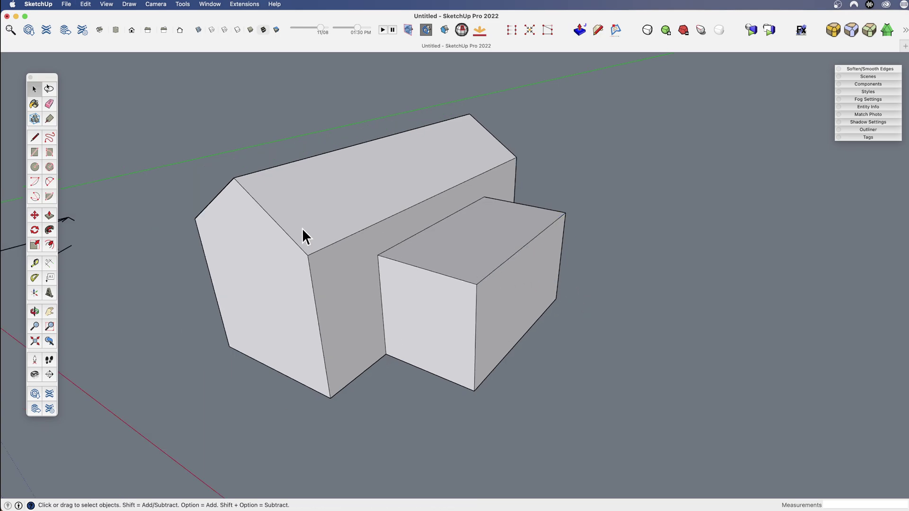
click(265, 212)
click(34, 217)
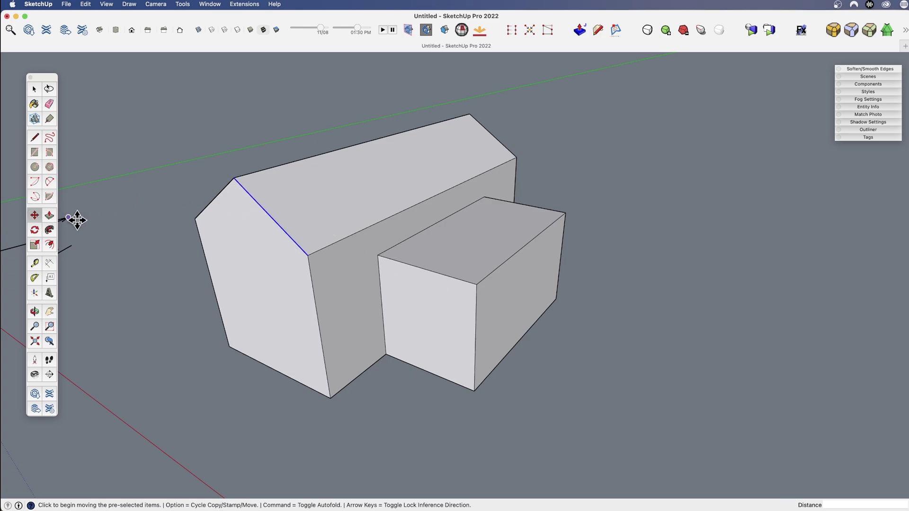
click(235, 178)
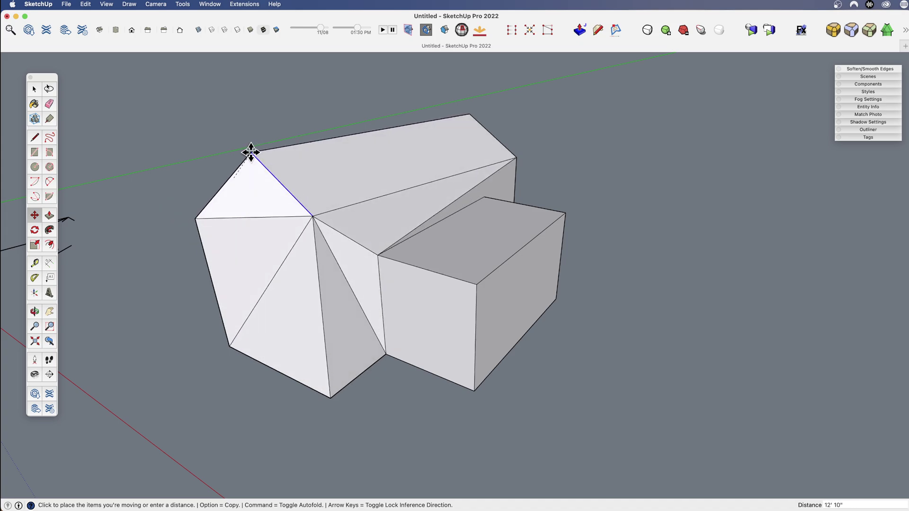
key(alt)
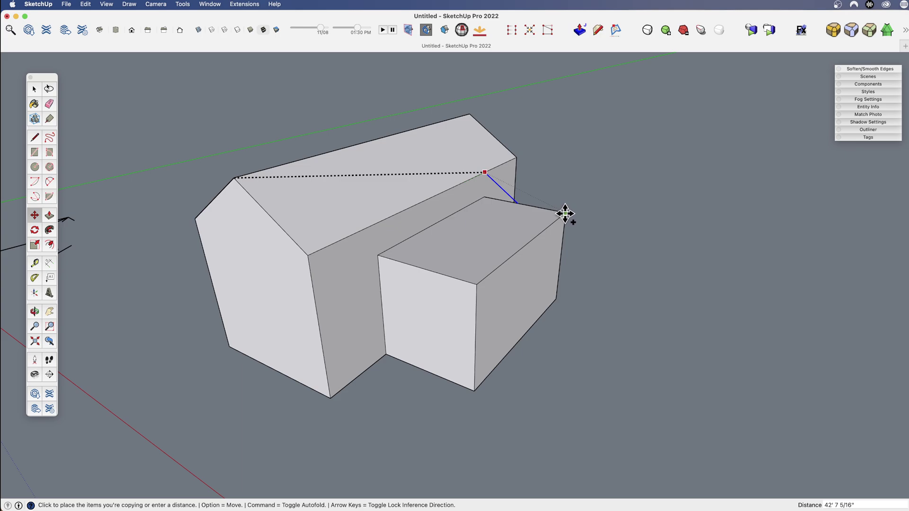
click(421, 321)
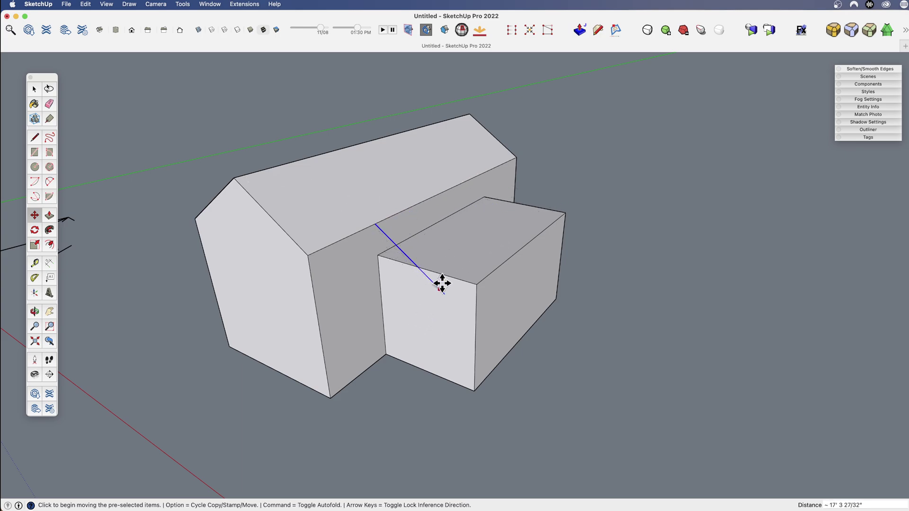
key(e)
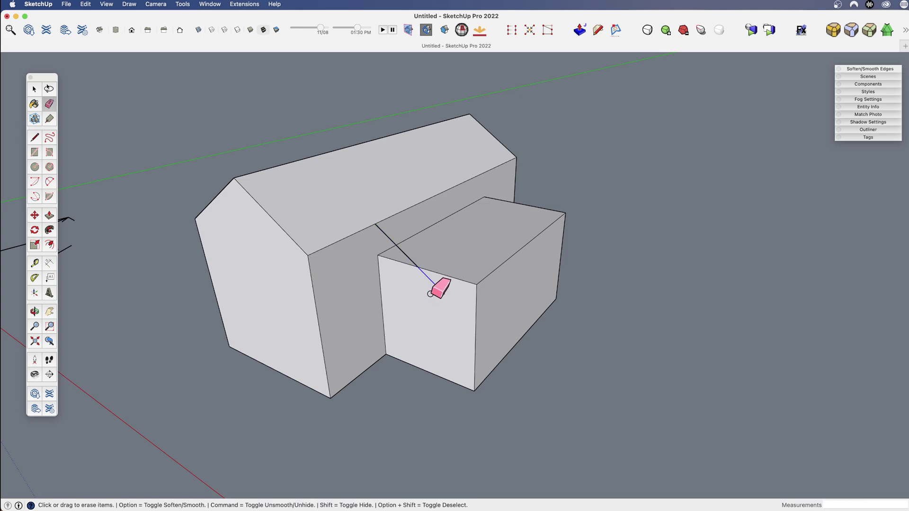
key(space)
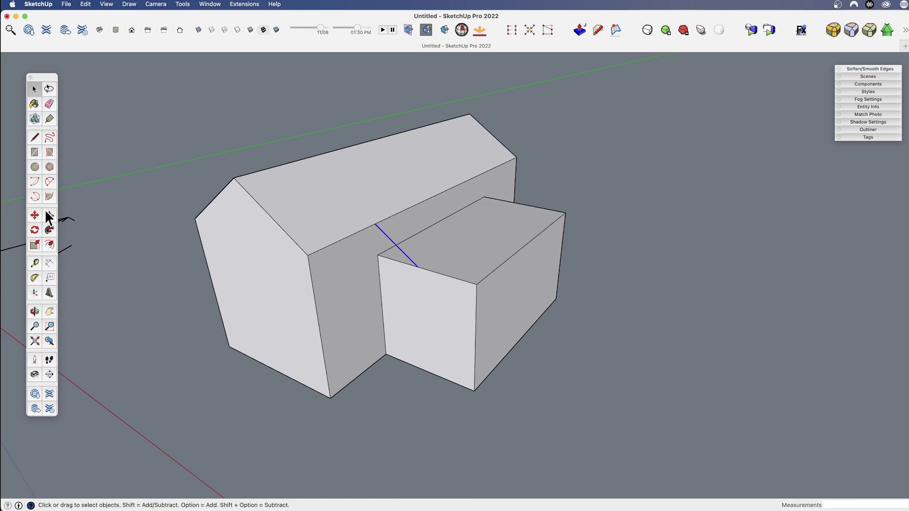
- Copy the short sloped roof edge along the main building's eave to a spot farther back above the smaller block
click(35, 216)
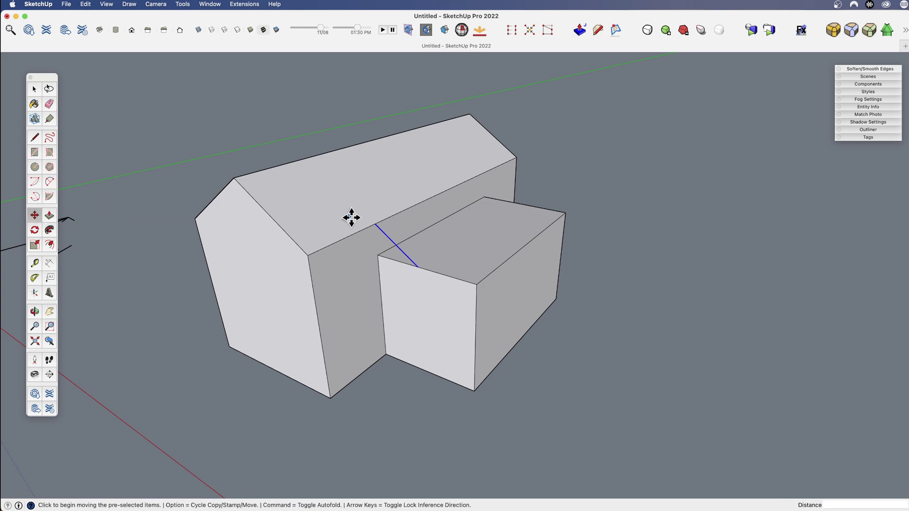
click(374, 225)
key(alt)
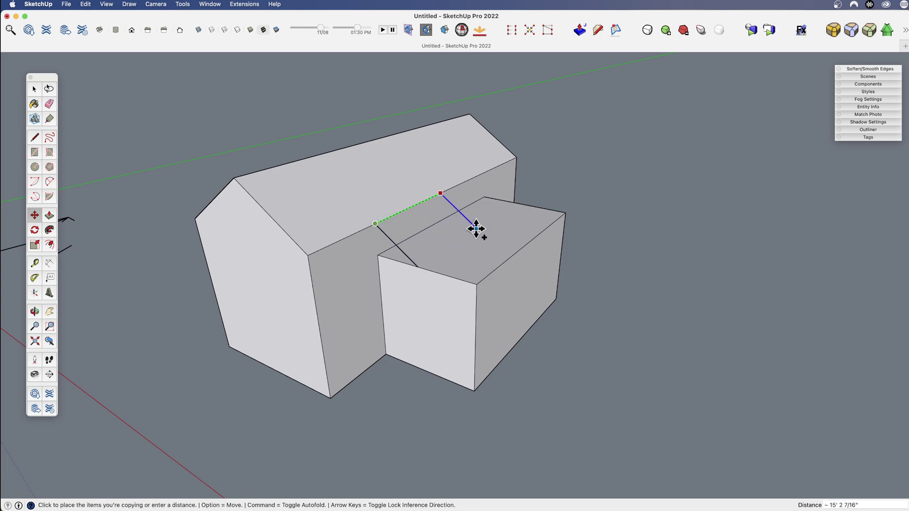
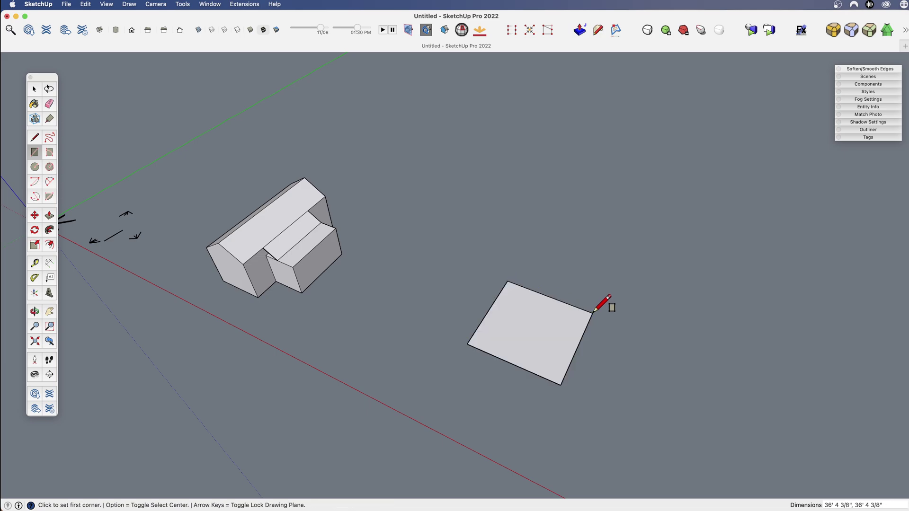
- Draw two ground rectangles adjoining the square: about 85'5" by 38'8" from its far edge and about 45'1" by 25'7" from its near edge
shift+middle_drag(592, 303, 314, 311)
click(345, 264)
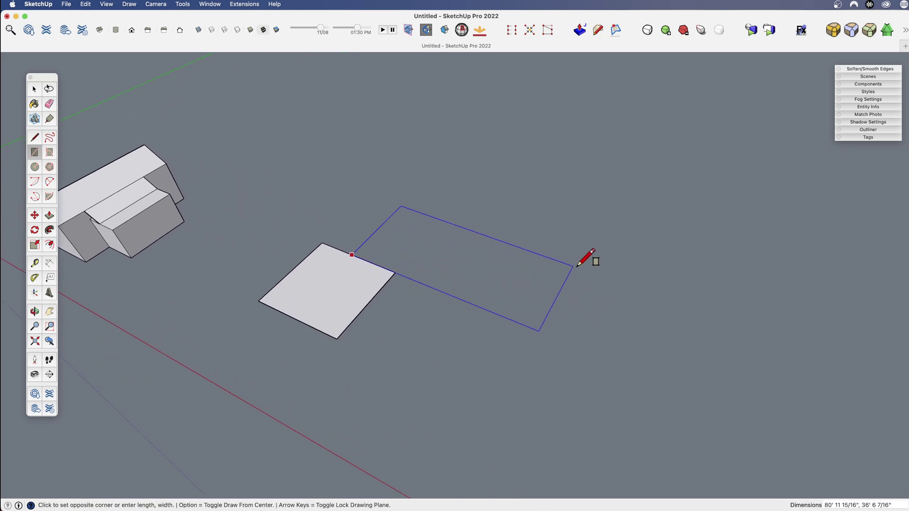
click(589, 257)
scroll(416, 246, down, 3)
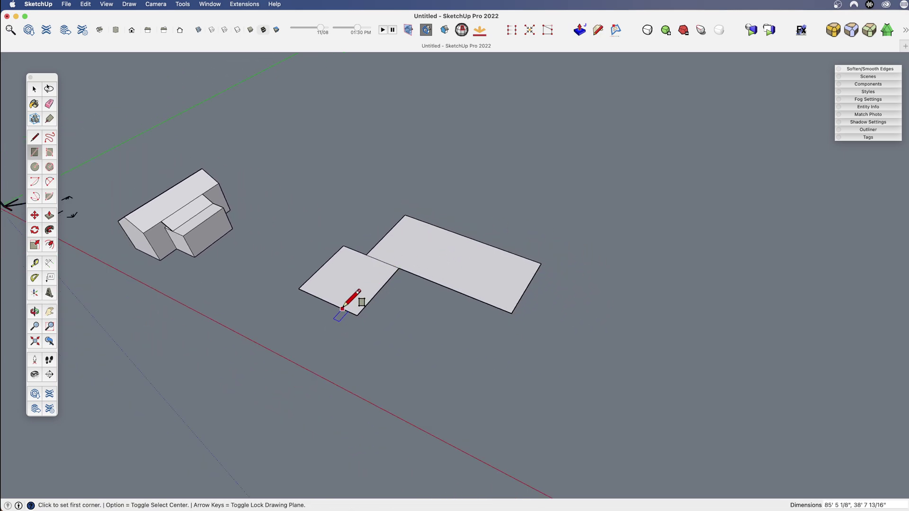
click(342, 309)
click(390, 388)
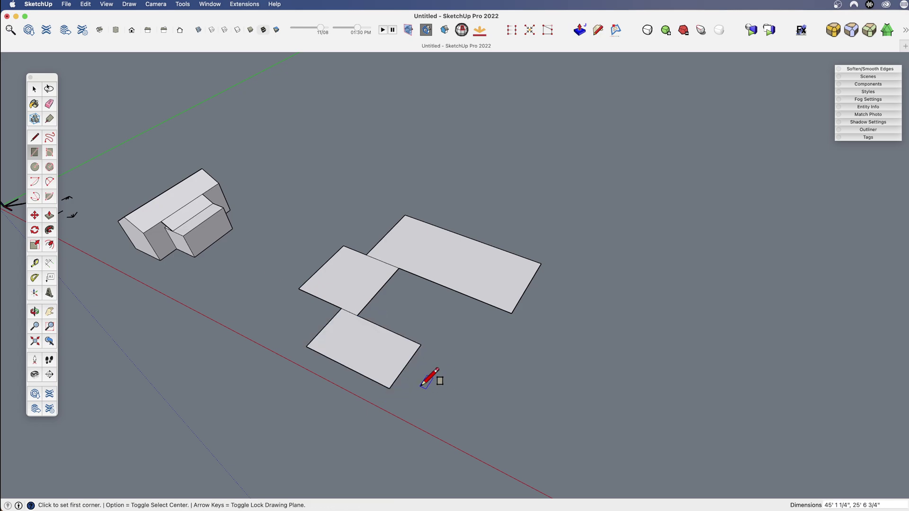
- Draw an overlapping square of about 64'9" from the near rectangle's edge and another rectangle outward from the long rectangle's far edge
click(402, 372)
click(593, 323)
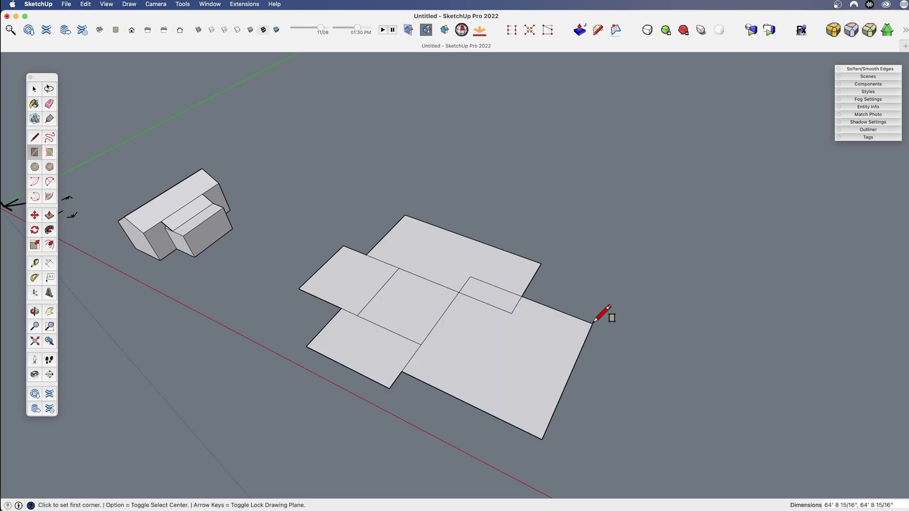
scroll(501, 258, down, 1)
click(483, 245)
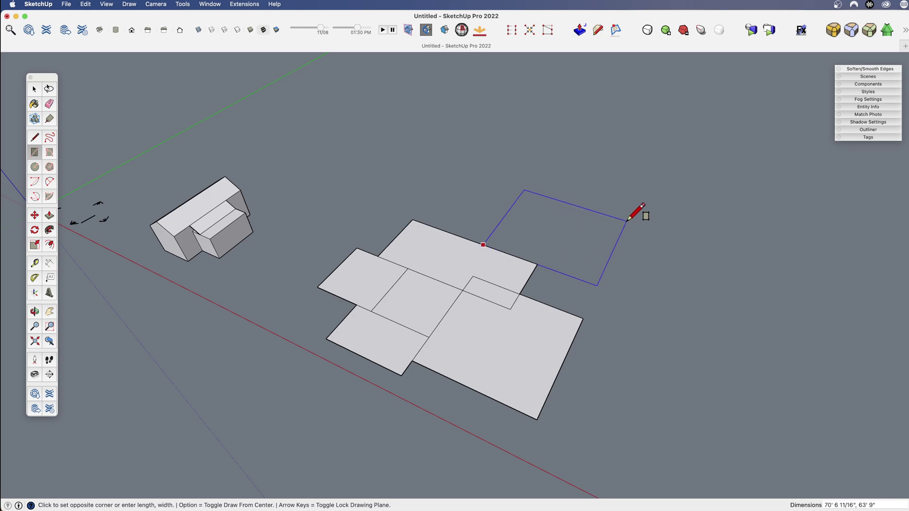
click(615, 187)
- Erase all interior edges where the ground rectangles meet or overlap, merging them into one footprint face
key(e)
mouse_move(526, 249)
mouse_down()
mouse_move(483, 305)
mouse_move(411, 271)
mouse_move(395, 277)
mouse_move(383, 331)
mouse_move(456, 315)
mouse_up()
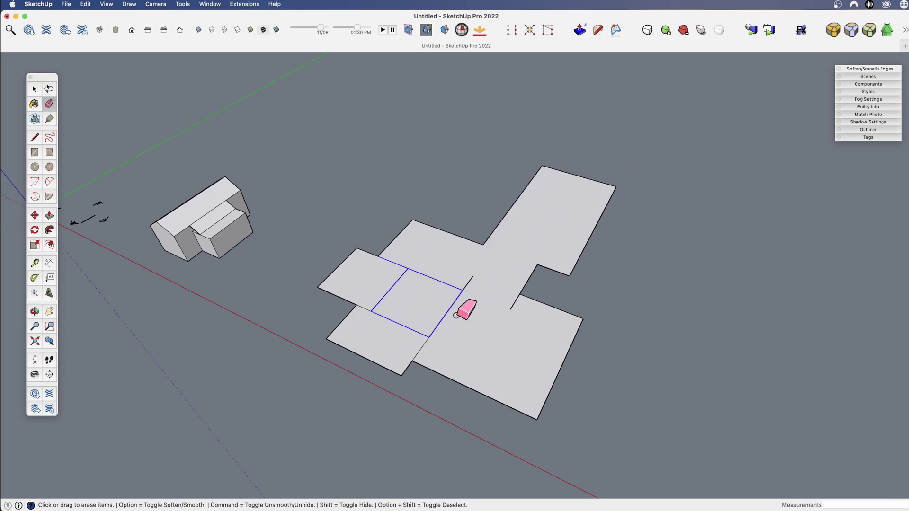
drag(466, 275, 473, 279)
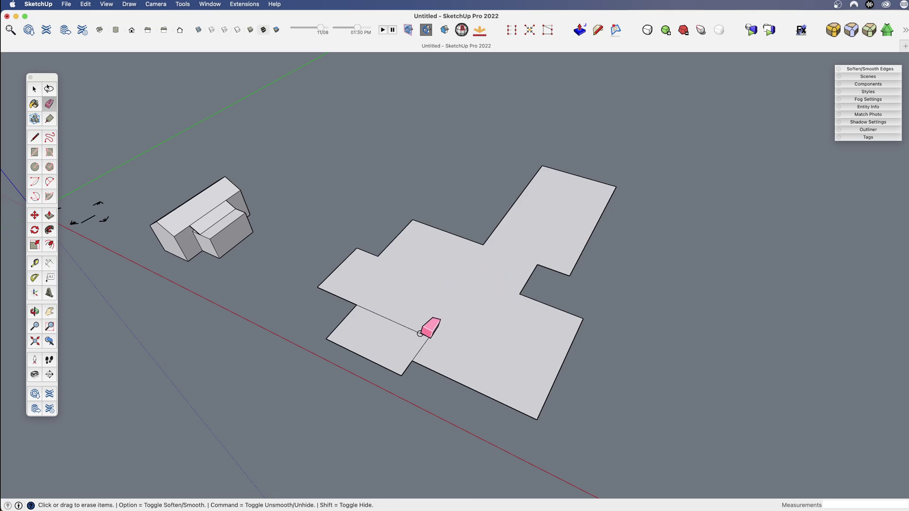
mouse_move(473, 351)
mouse_down()
mouse_move(430, 336)
mouse_move(503, 350)
mouse_up()
- Push/Pull the merged footprint up about 19'5" and undo the extrusion
mouse_move(503, 351)
middle_down()
mouse_move(450, 309)
mouse_move(456, 284)
middle_up()
scroll(457, 273, up, 2)
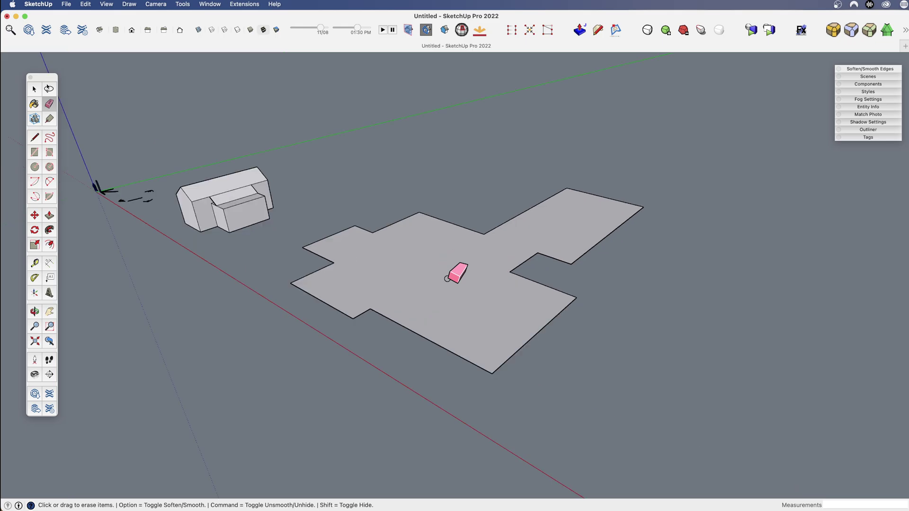
key(p)
drag(447, 297, 452, 262)
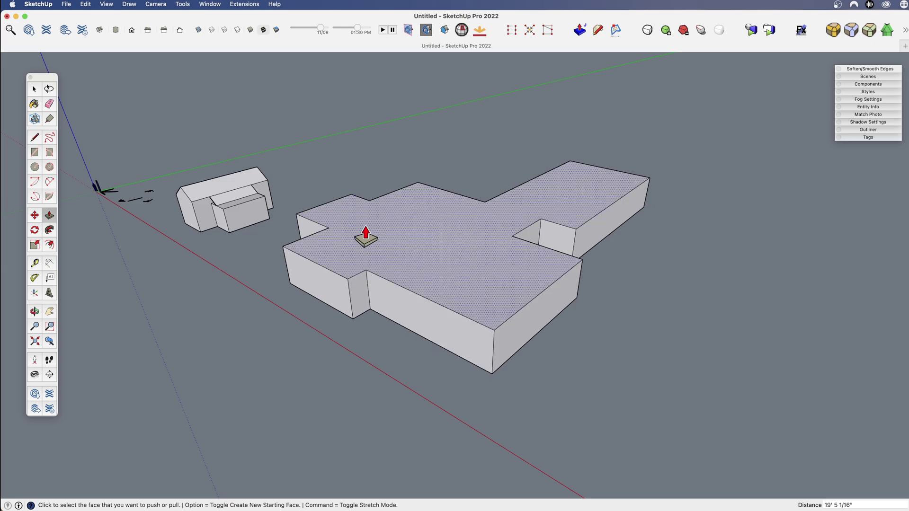
middle_drag(406, 368, 509, 347)
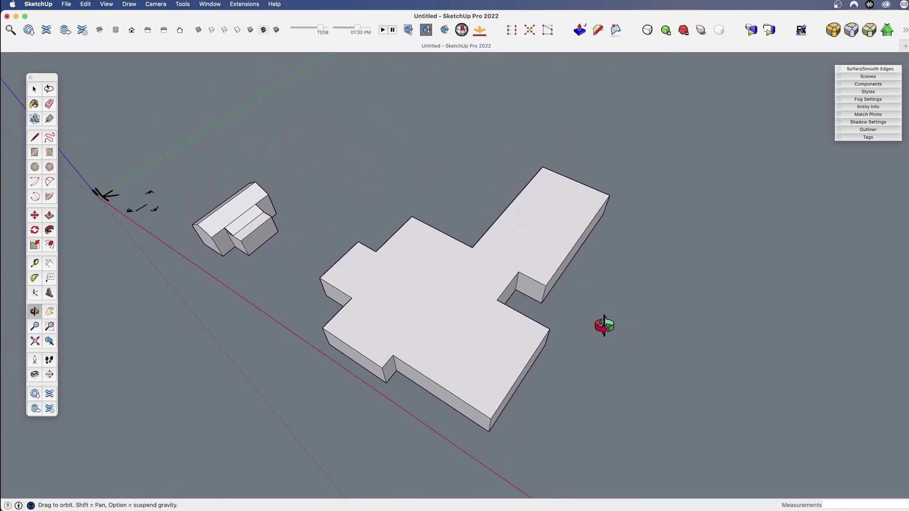
key(super+z)
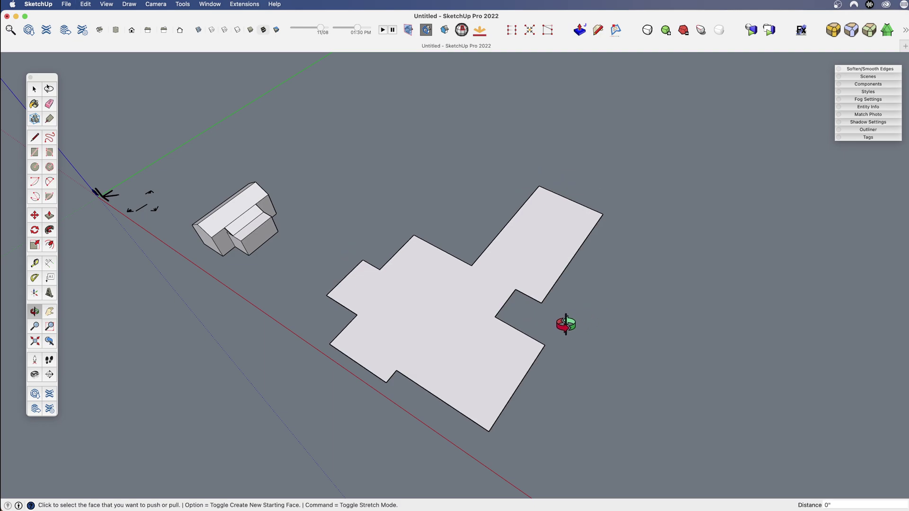
- Draw a single line running outward at an angle from the footprint's large square wing and end the line there
key(l)
click(513, 395)
middle_drag(512, 395, 604, 374)
click(621, 379)
key(Escape)
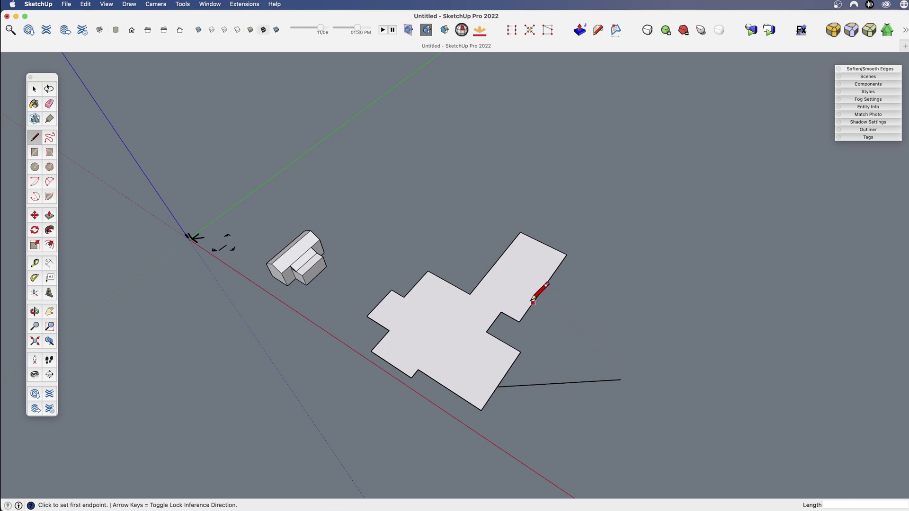
- Outline an angled, stepped wing from the upper wing's edge, keeping its long sides parallel to the angled line and closing onto that line
click(530, 306)
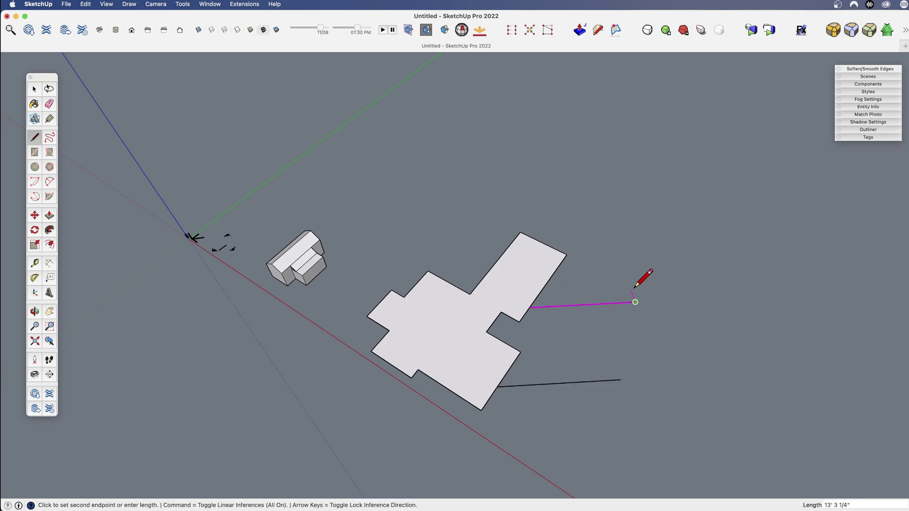
click(699, 281)
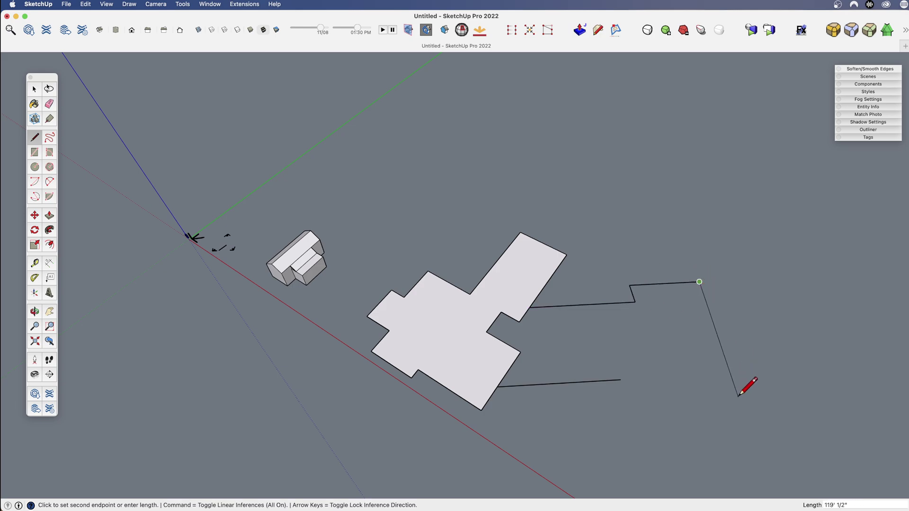
click(616, 412)
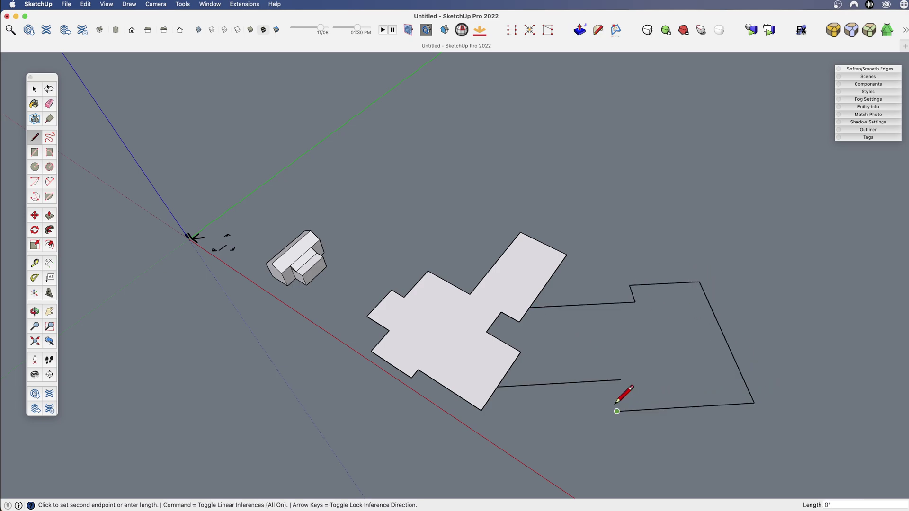
click(609, 380)
- Erase the angled line's overhanging end and the edges between the original footprint and the angled wing, merging them into one face
key(e)
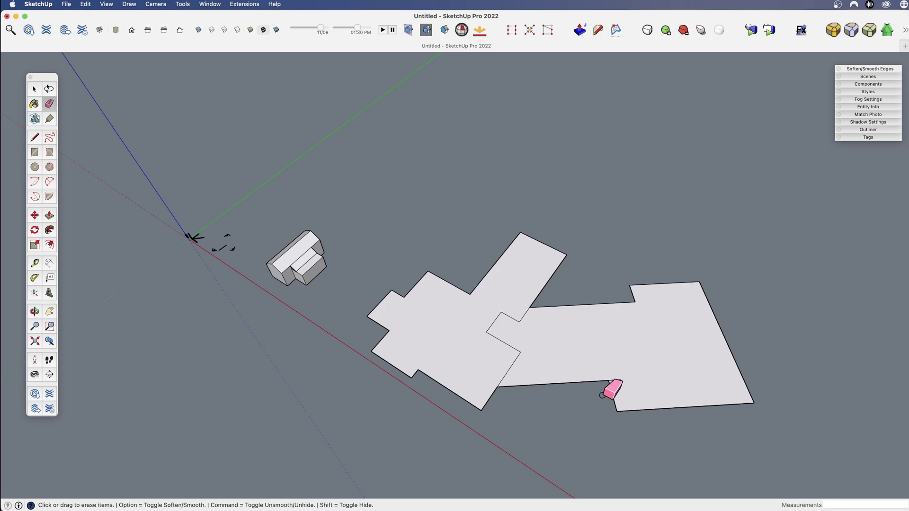
mouse_move(512, 333)
mouse_down()
mouse_move(511, 308)
mouse_move(526, 321)
mouse_move(490, 322)
mouse_move(520, 364)
mouse_up()
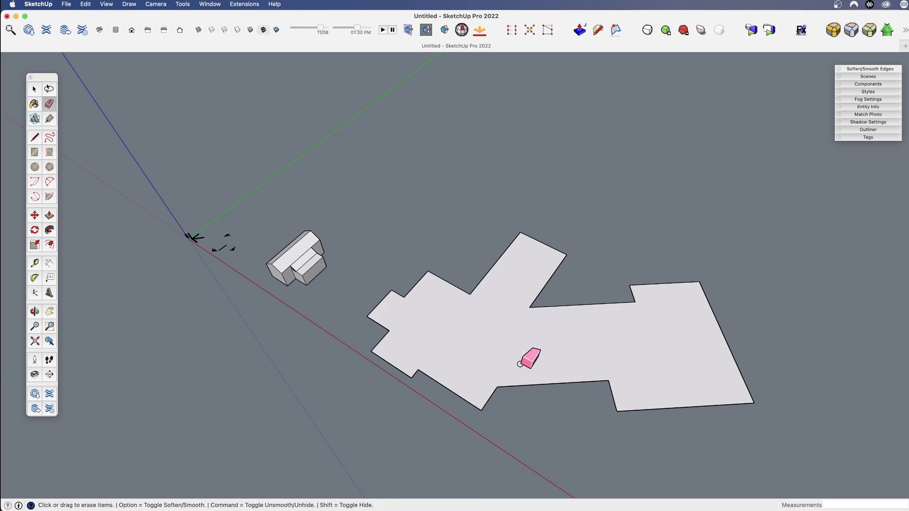
scroll(518, 366, up, 2)
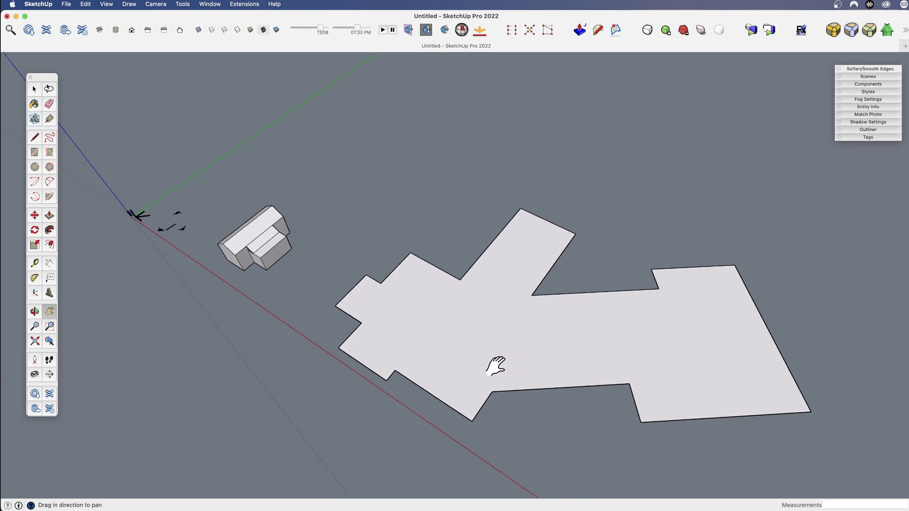
middle_drag(472, 358, 475, 307)
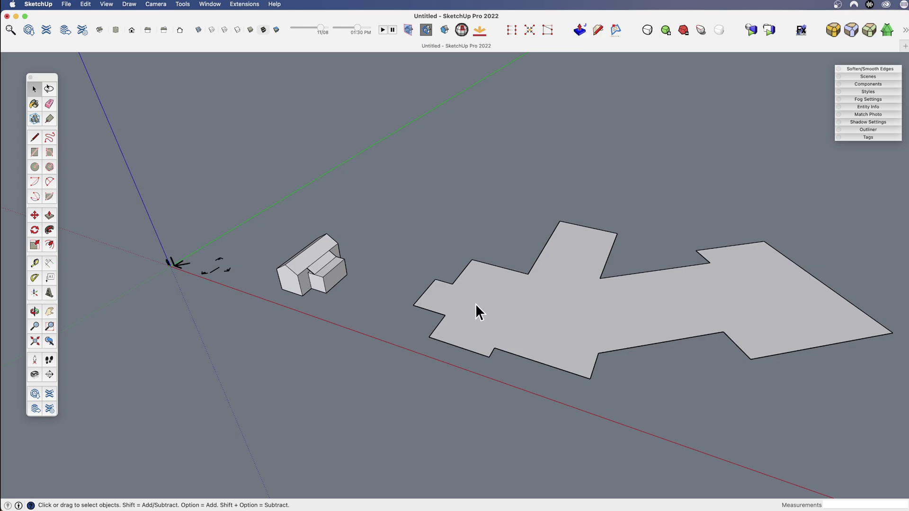